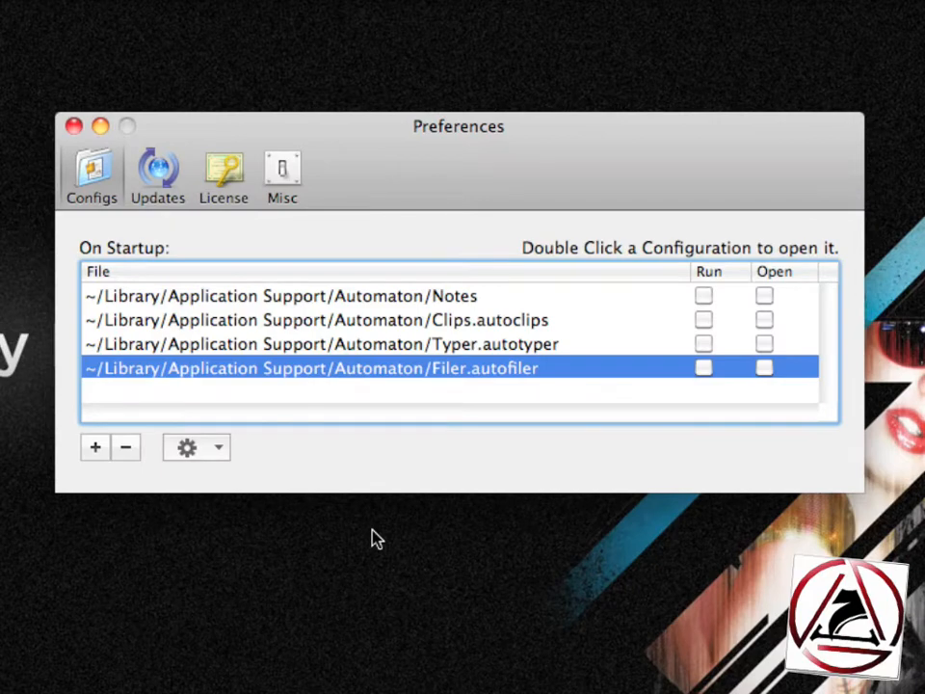
# Step: Set the Filer.autofiler configuration to run on startup and open it
pyautogui.click(706, 370)
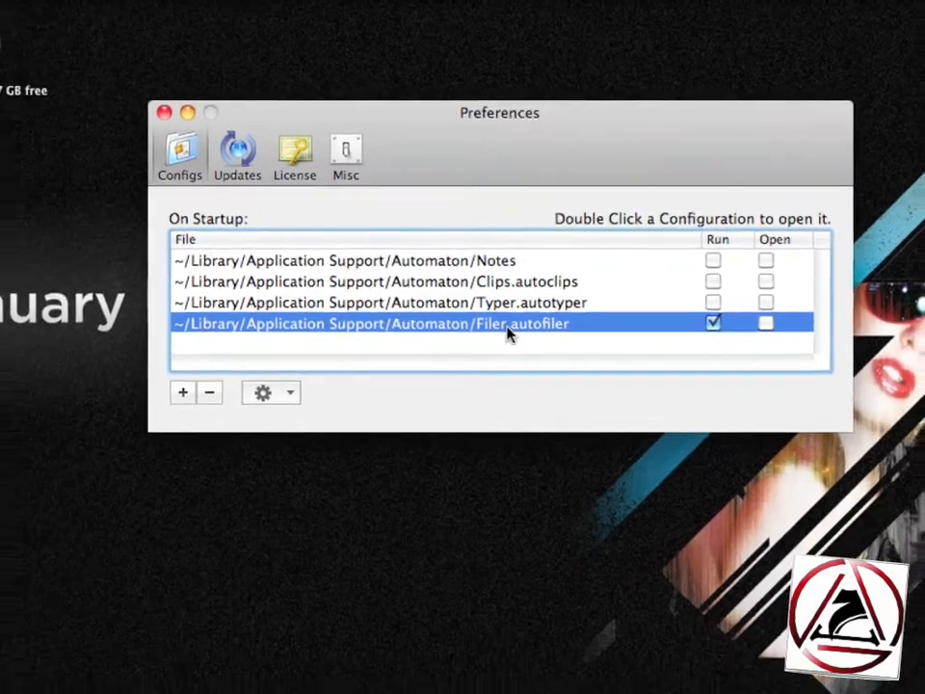
pyautogui.doubleClick(470, 371)
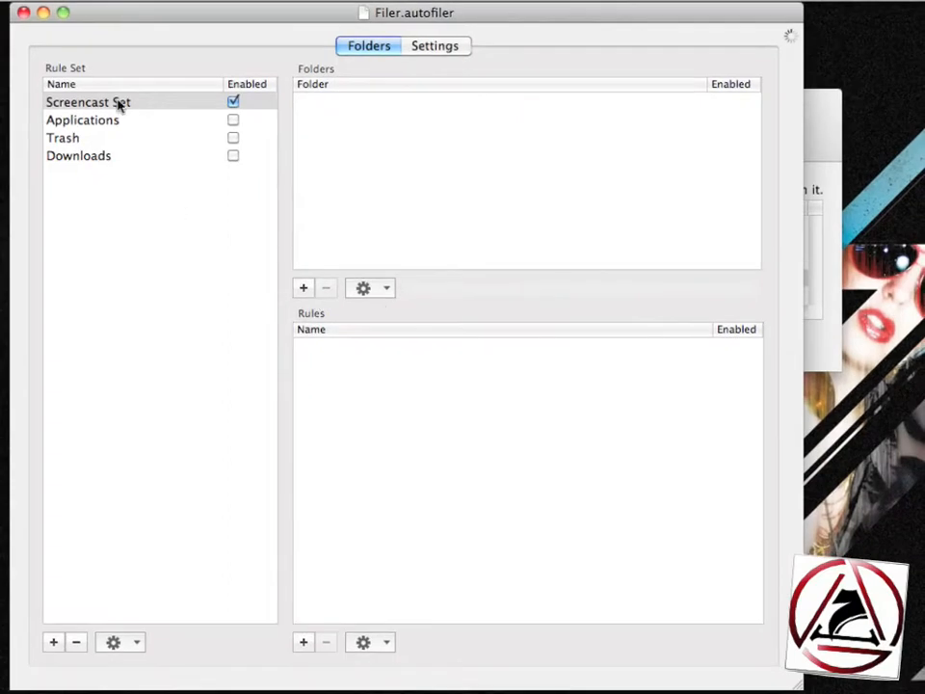
# Step: Add the Downloads folder from the Desktop to the Screencast Set rule set
pyautogui.click(77, 109)
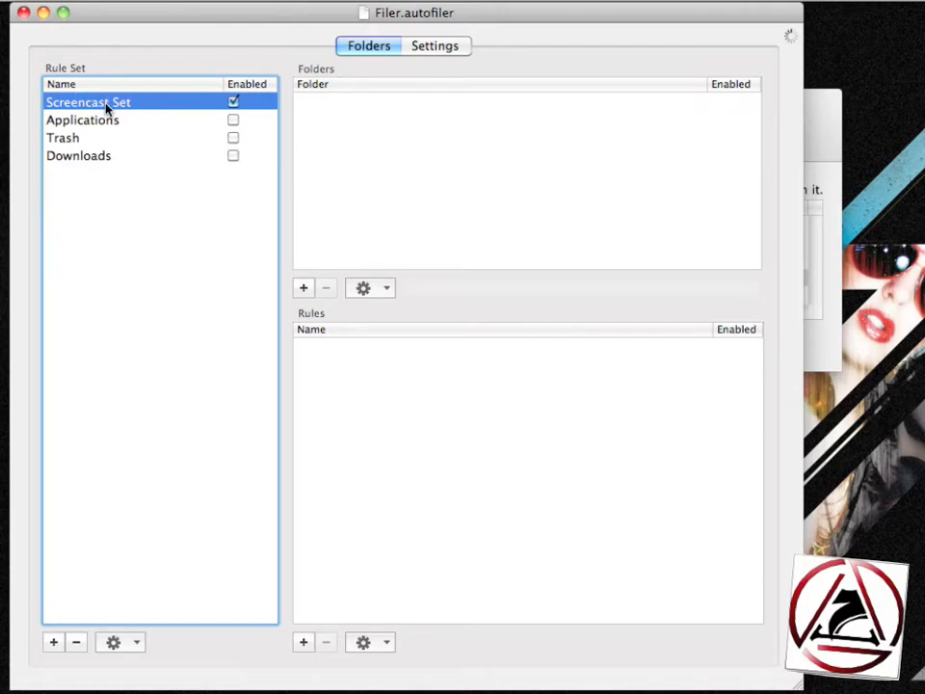
pyautogui.click(303, 288)
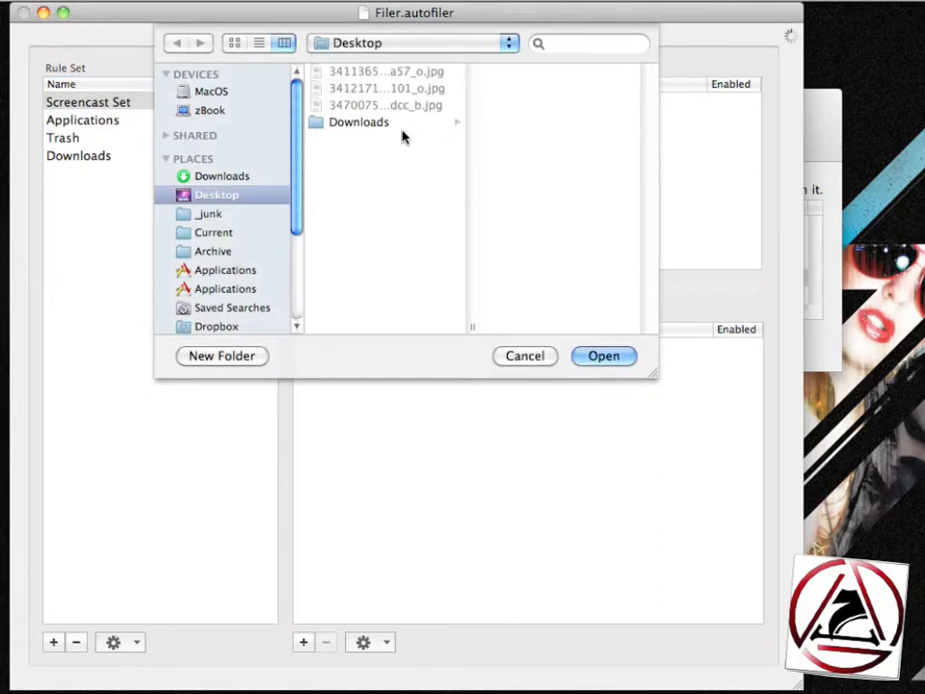
pyautogui.click(399, 123)
pyautogui.press('Return')
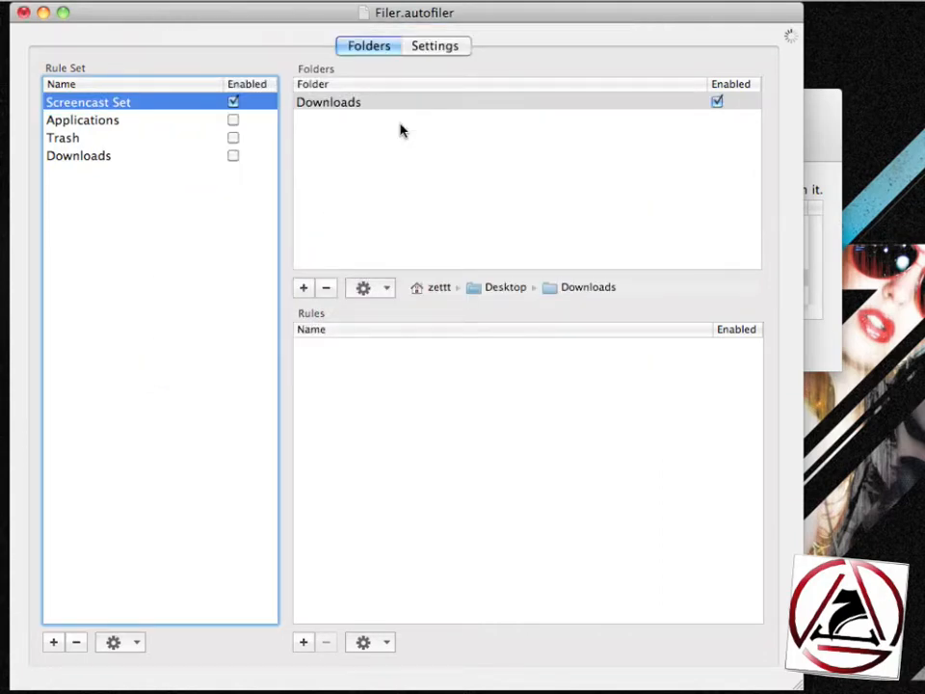
# Step: Load the predefined Downloads rules into the Screencast Set
pyautogui.click(368, 642)
pyautogui.moveTo(472, 622)
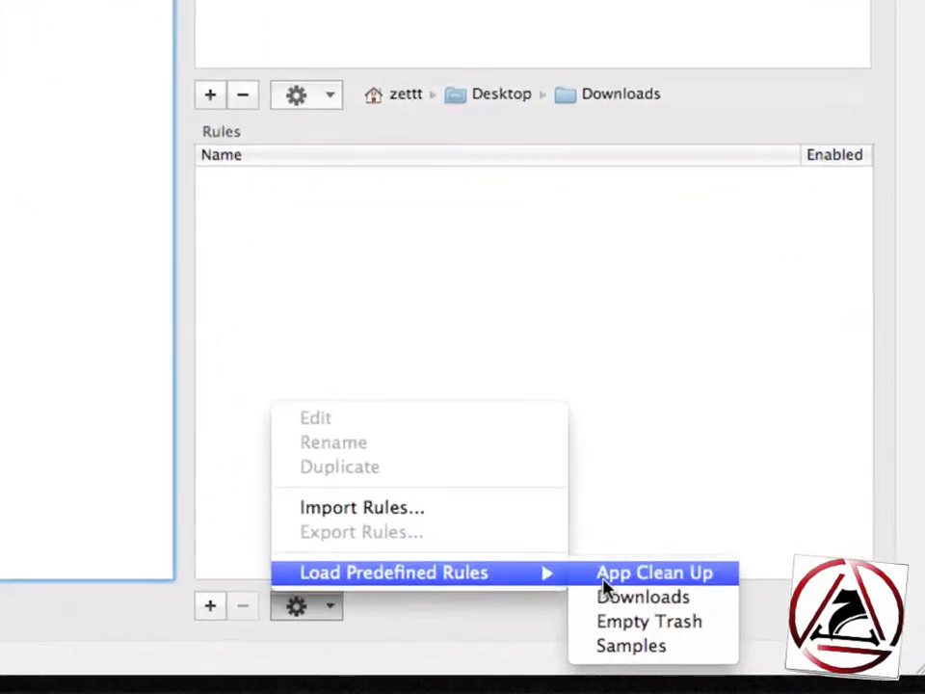
pyautogui.click(611, 597)
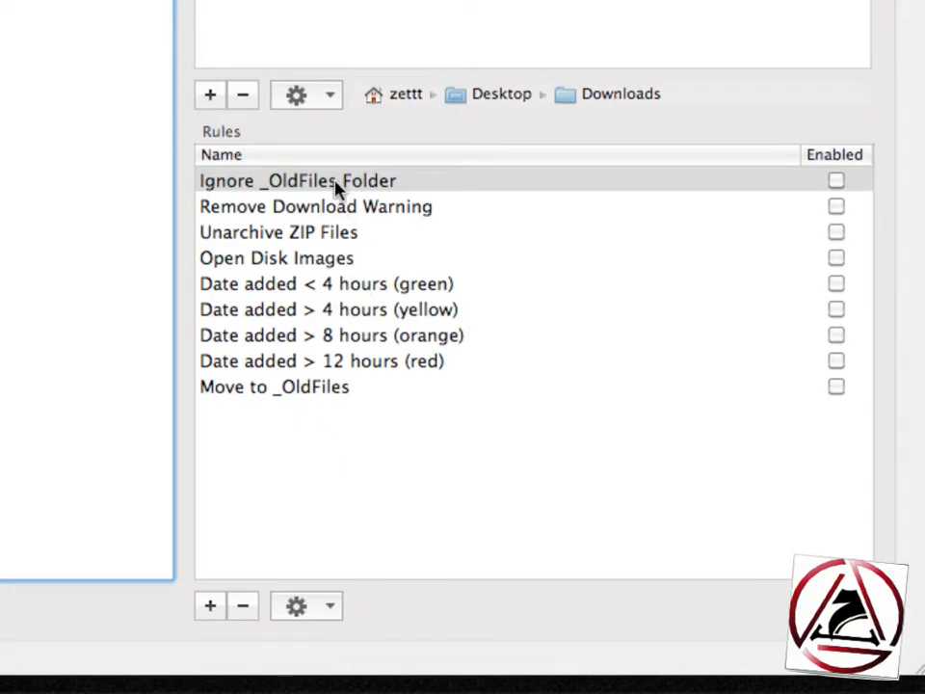
pyautogui.click(376, 501)
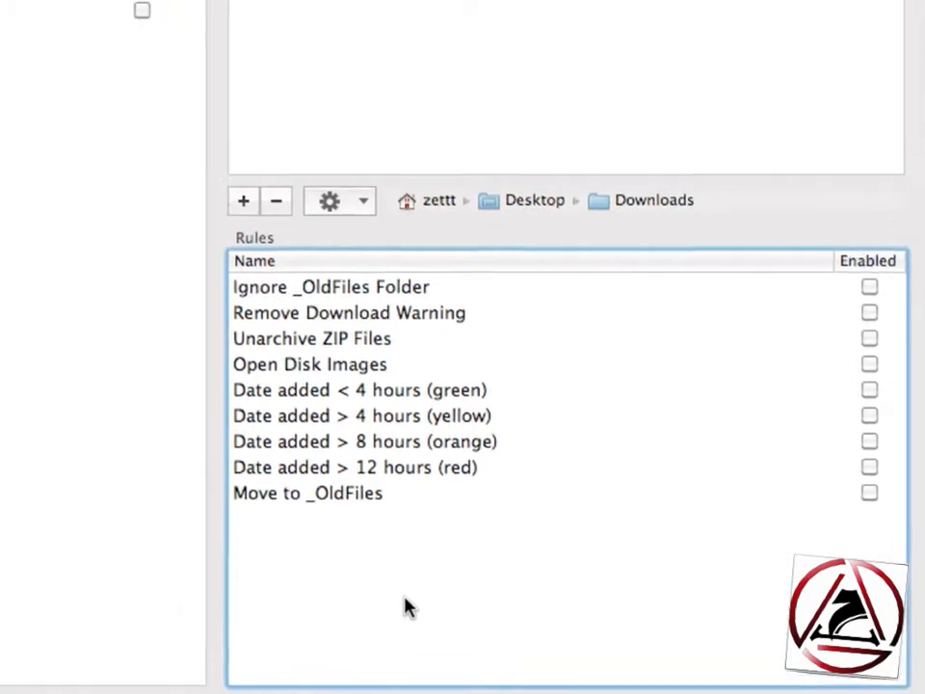
# Step: Examine the Remove Download Warning rule and the xattr line in its embedded shell script, and close the rule
pyautogui.doubleClick(377, 313)
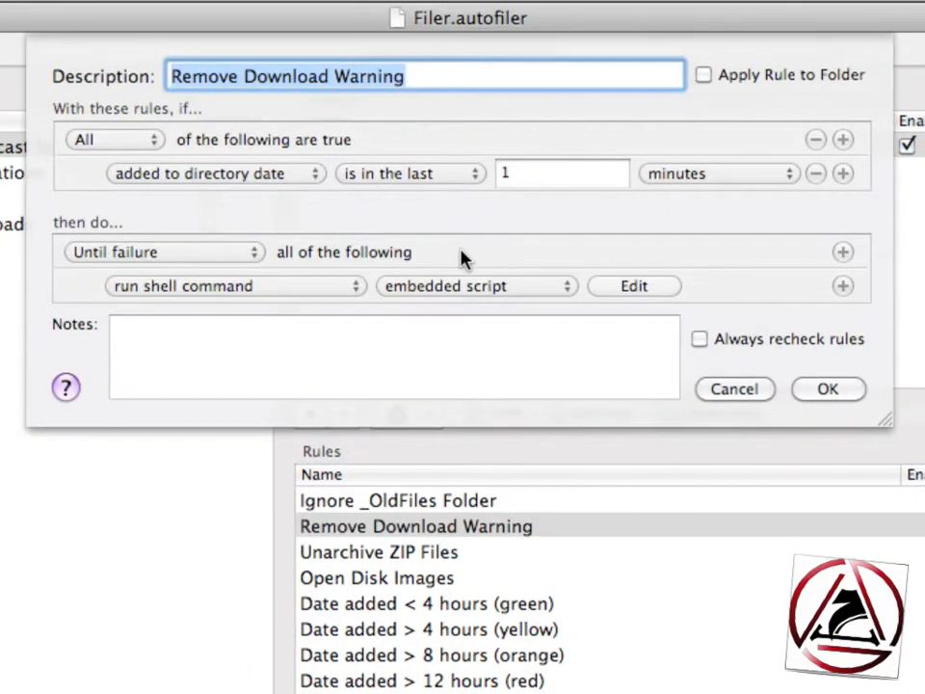
pyautogui.click(612, 288)
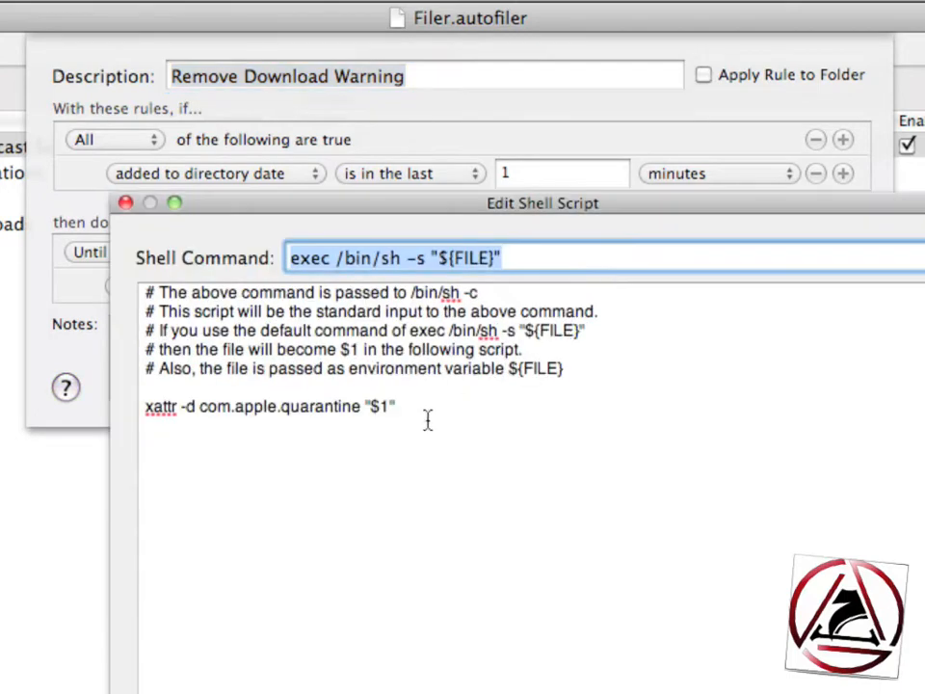
pyautogui.moveTo(427, 416); pyautogui.dragTo(110, 408)
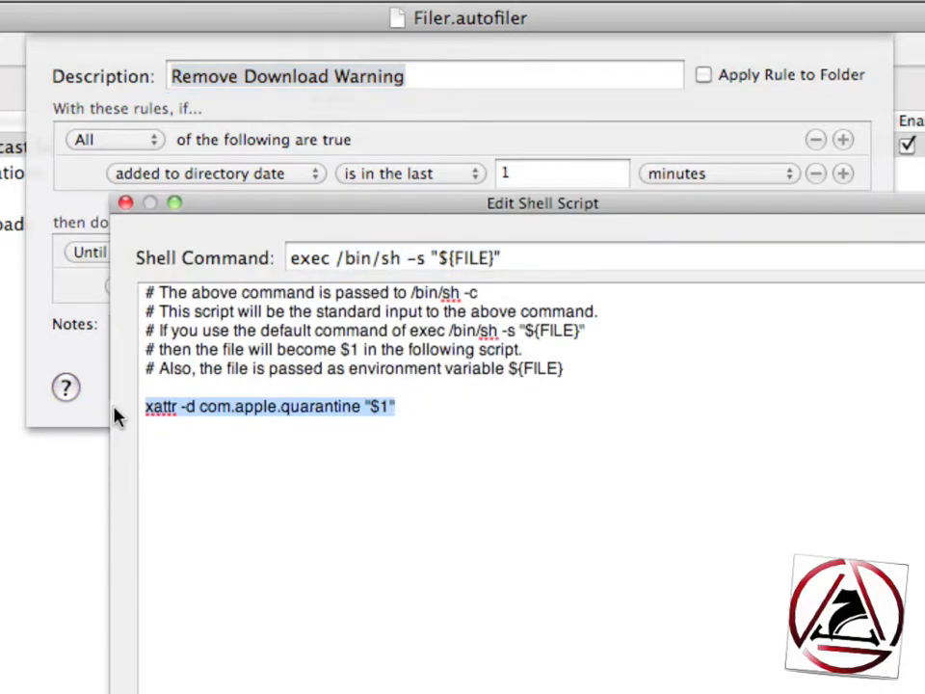
pyautogui.click(126, 202)
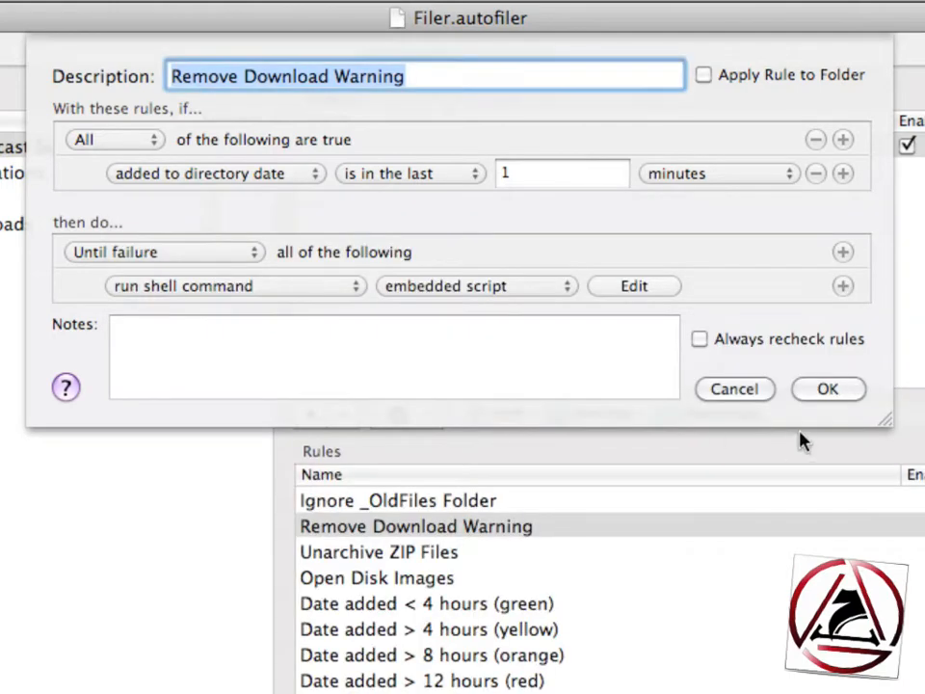
pyautogui.click(818, 399)
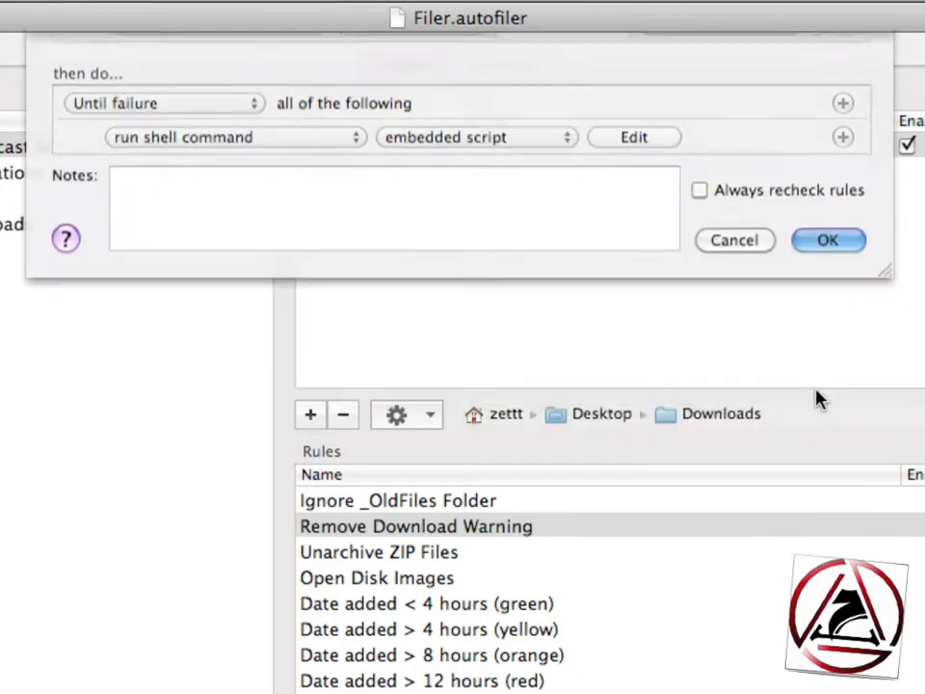
# Step: Open the Ignore _OldFiles Folder rule and examine its name condition and actions
pyautogui.click(469, 505)
pyautogui.doubleClick(469, 505)
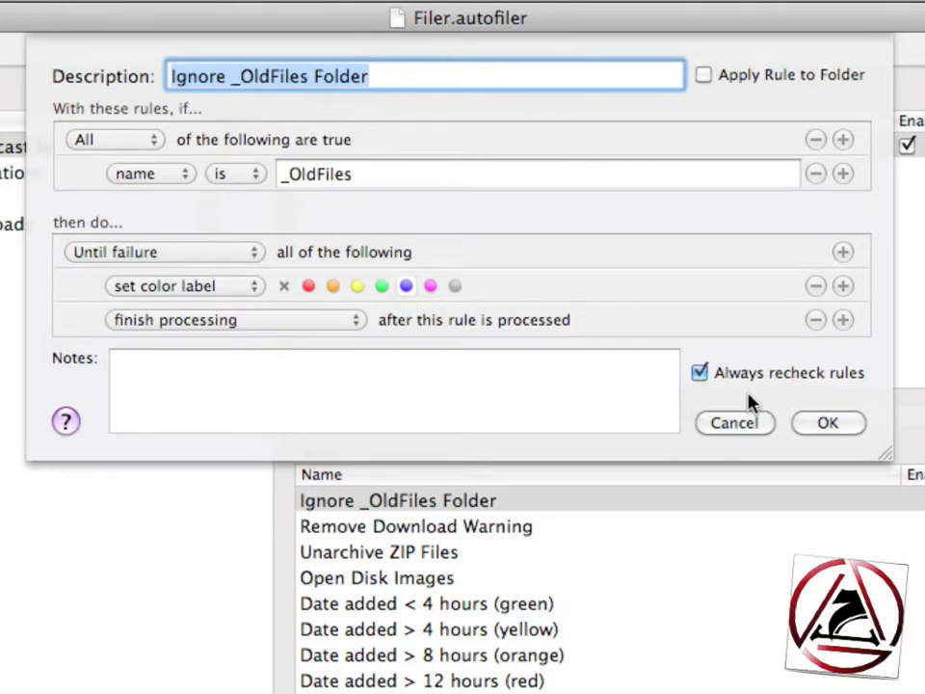
pyautogui.click(815, 420)
pyautogui.press('Tab')
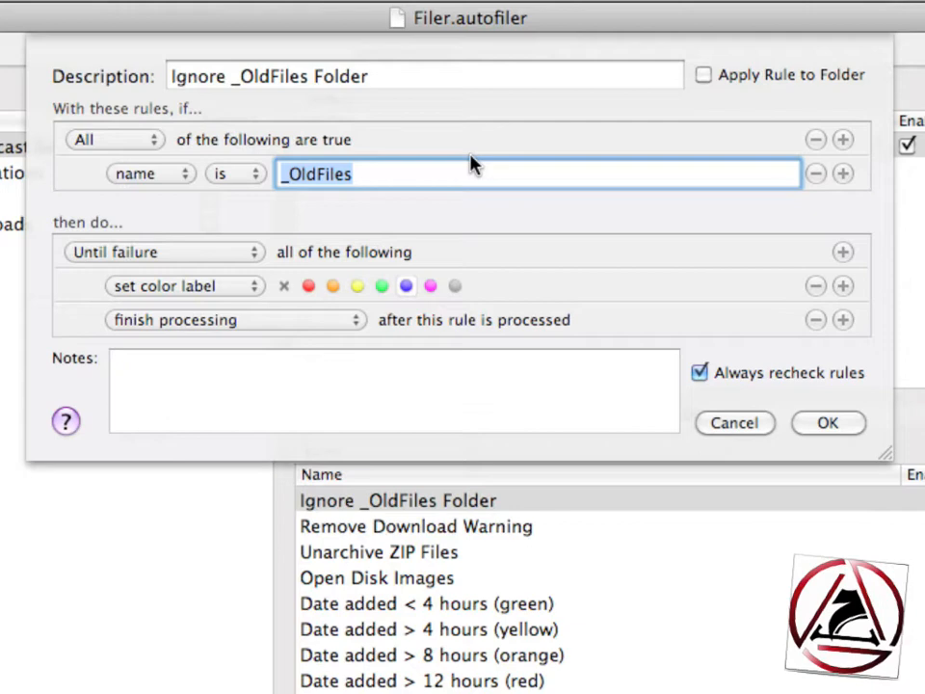
# Step: Switch to Finder and create a folder named _OldFiles inside the Desktop's Downloads folder, then return to the rule
pyautogui.press('super+Tab')
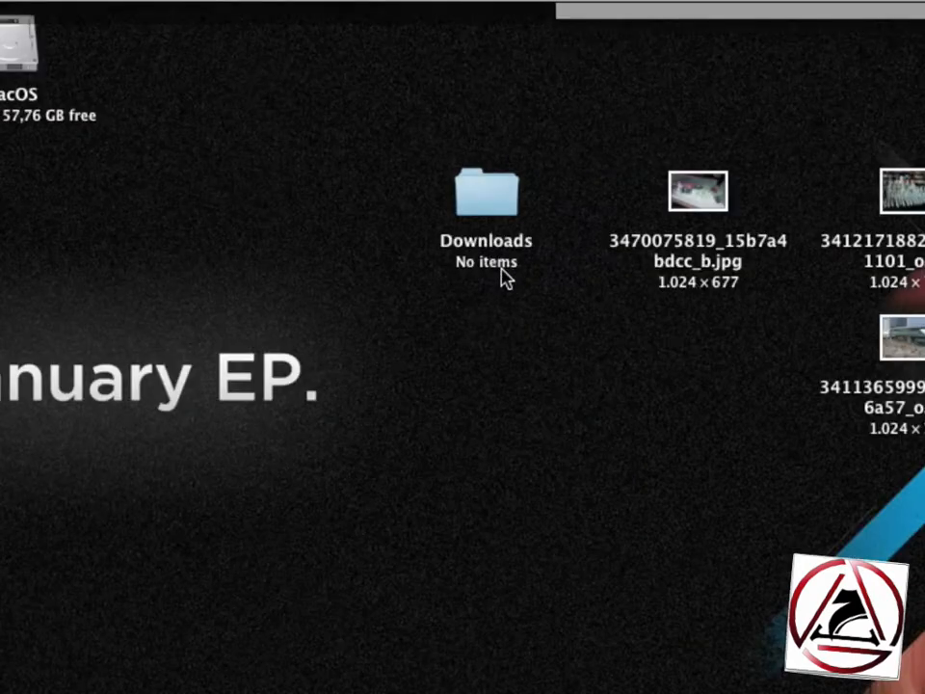
pyautogui.doubleClick(489, 198)
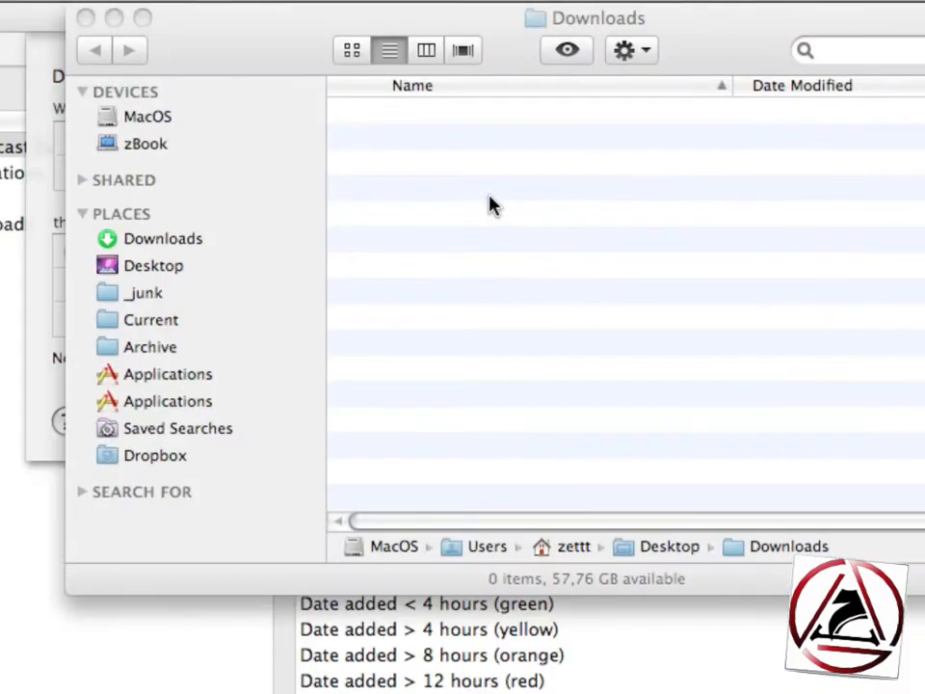
pyautogui.press('super+shift+n')
pyautogui.write('_OldFiles')
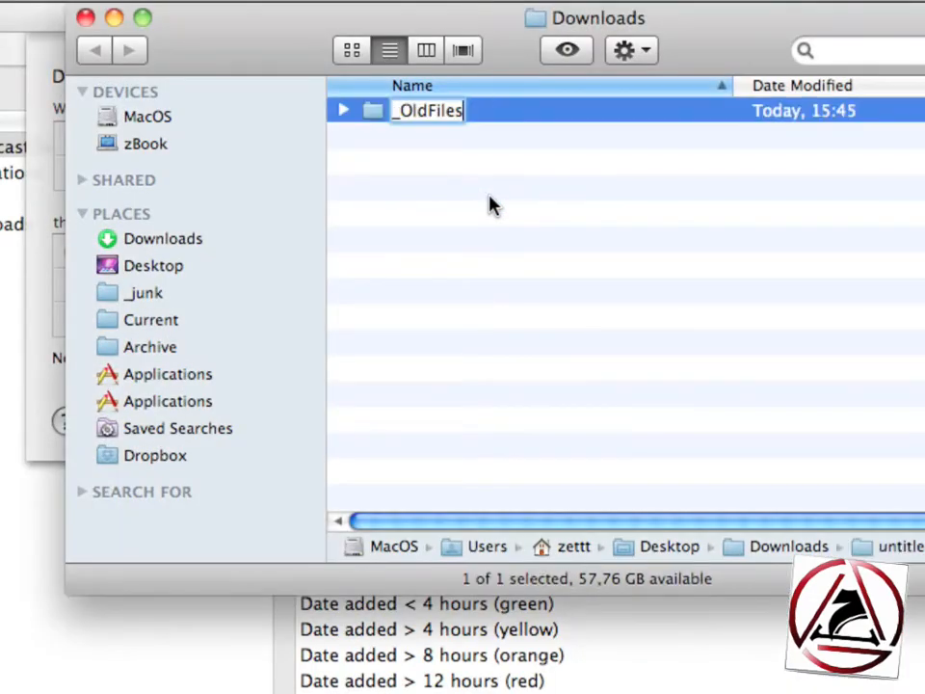
pyautogui.press('Return')
pyautogui.click(544, 274)
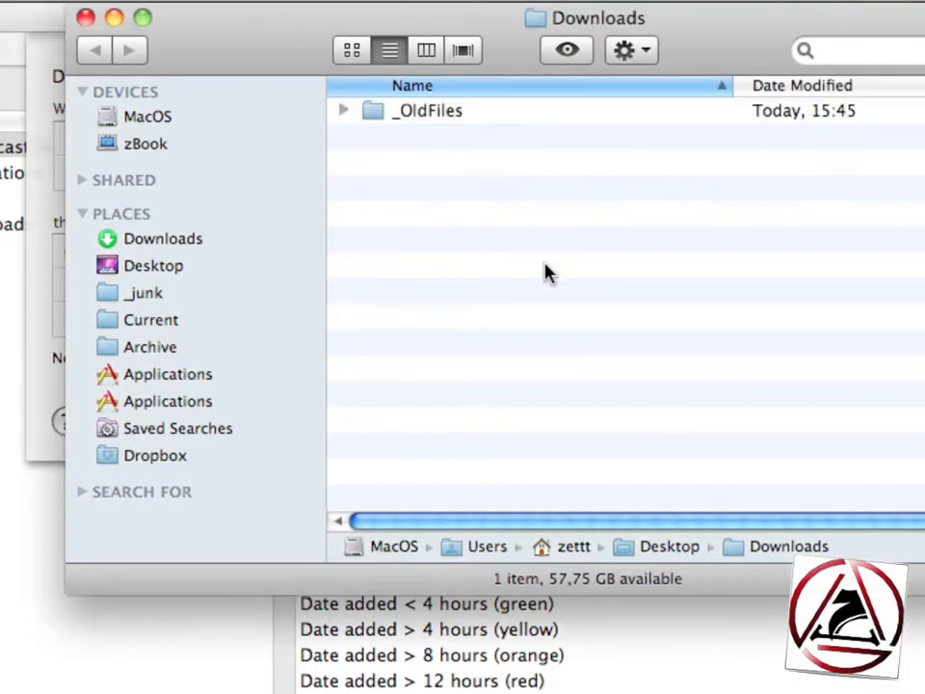
pyautogui.press('Down')
pyautogui.press('Right')
pyautogui.click(544, 273)
pyautogui.press('super+w')
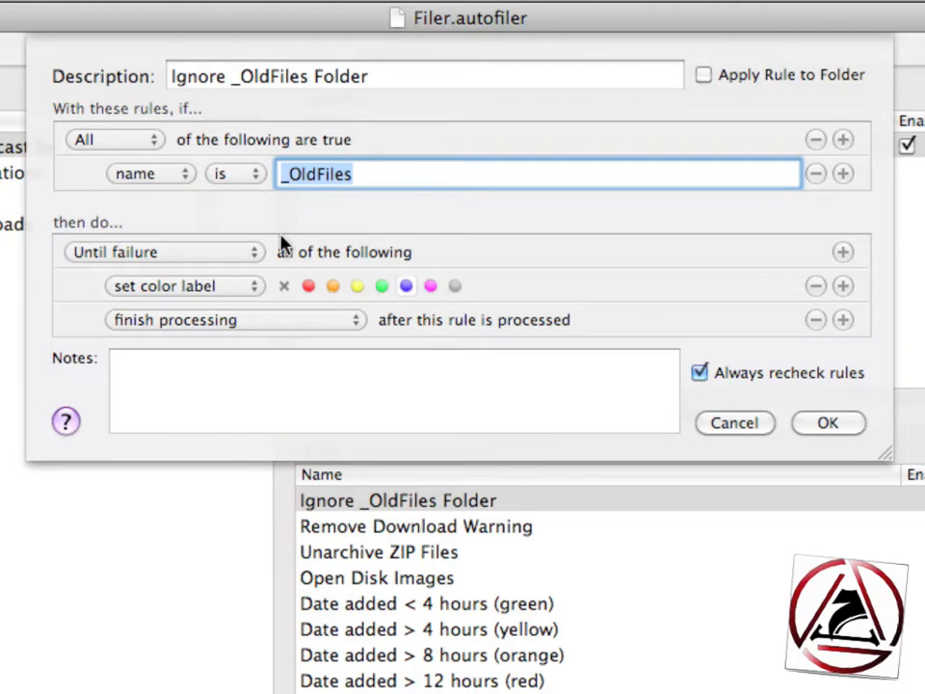
# Step: Accept and enable the Ignore _OldFiles Folder rule, and check the Downloads folder in Finder
pyautogui.click(807, 425)
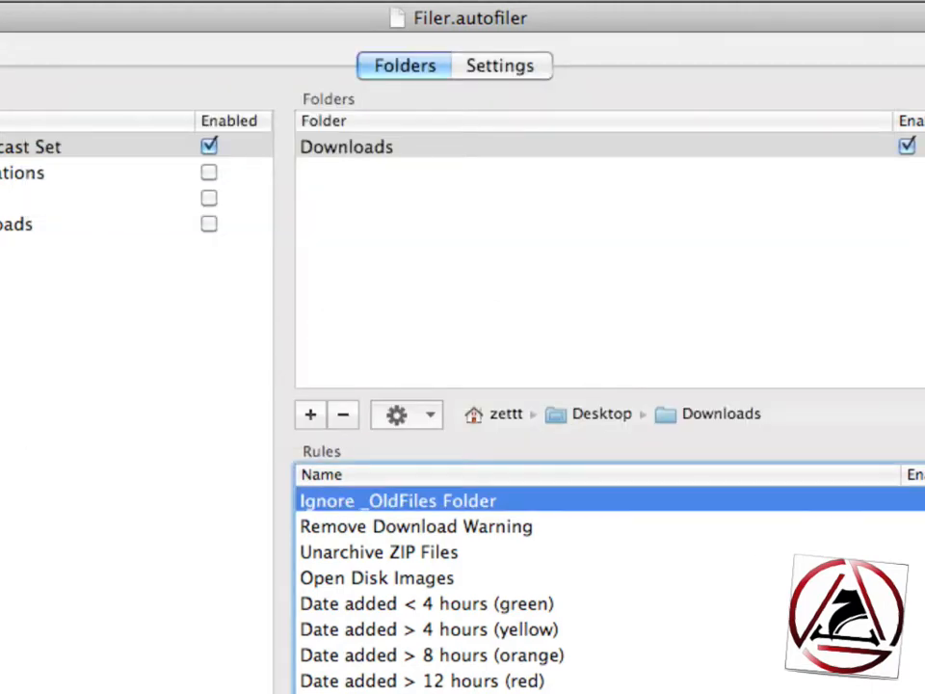
pyautogui.click(902, 503)
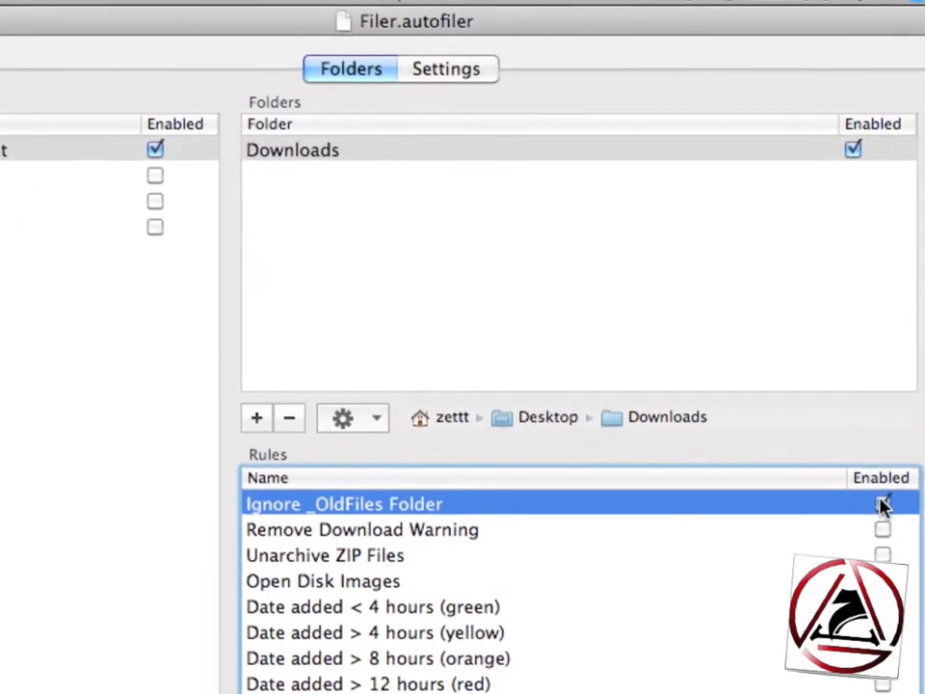
pyautogui.press('super+Tab')
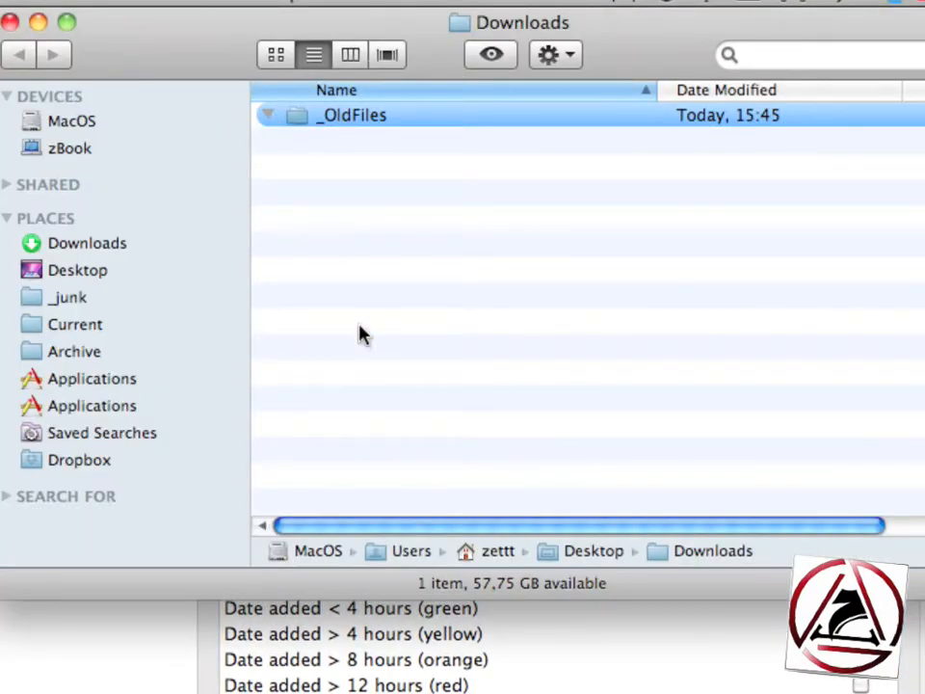
pyautogui.click(407, 639)
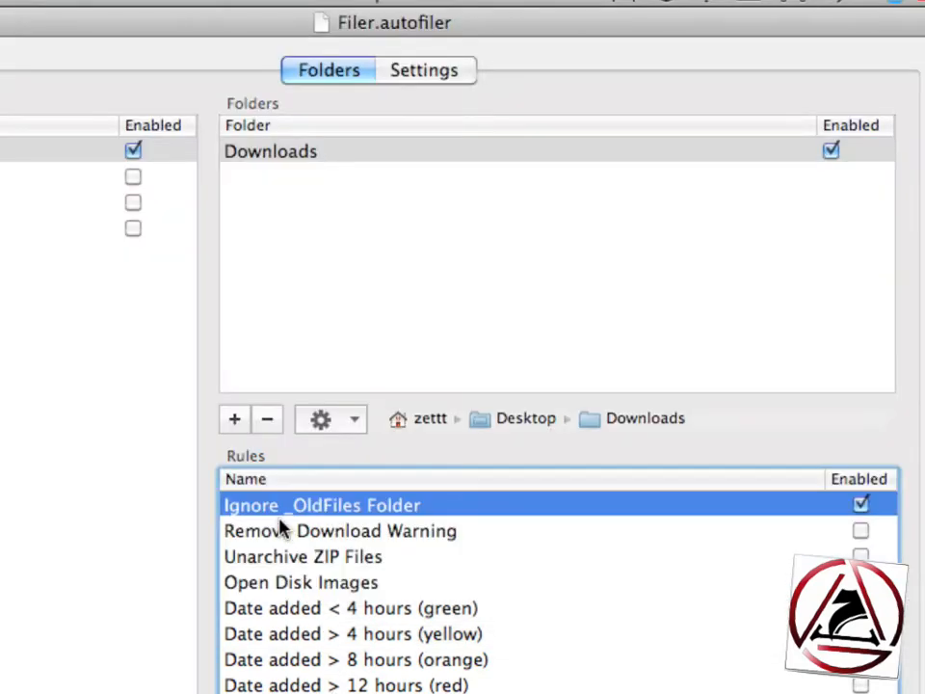
# Step: Preview the definitions of the Remove Download Warning, Unarchive ZIP Files and Open Disk Images rules
pyautogui.moveTo(280, 528)
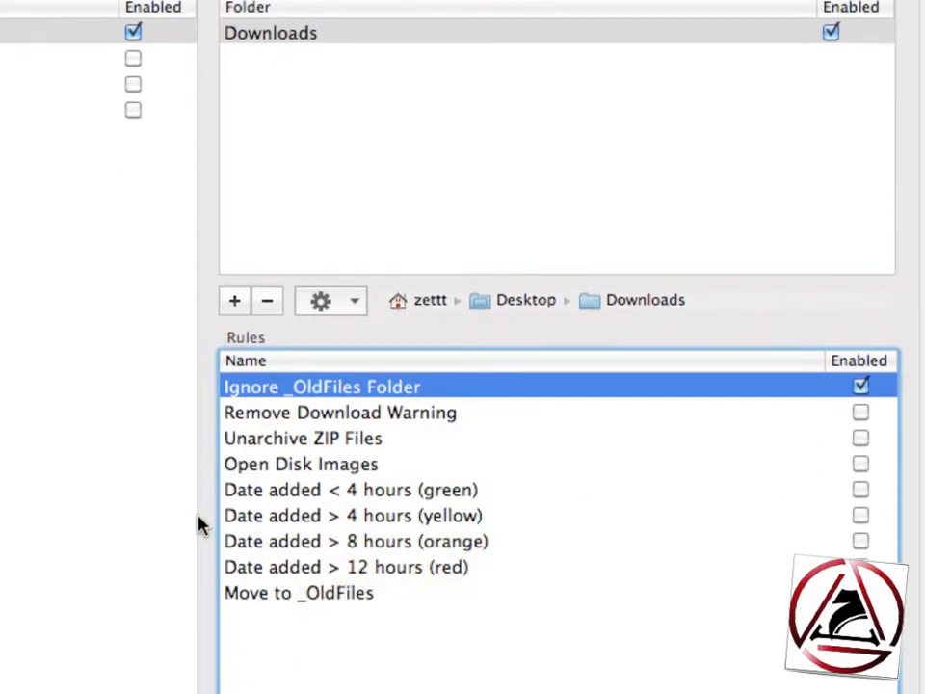
pyautogui.moveTo(239, 427)
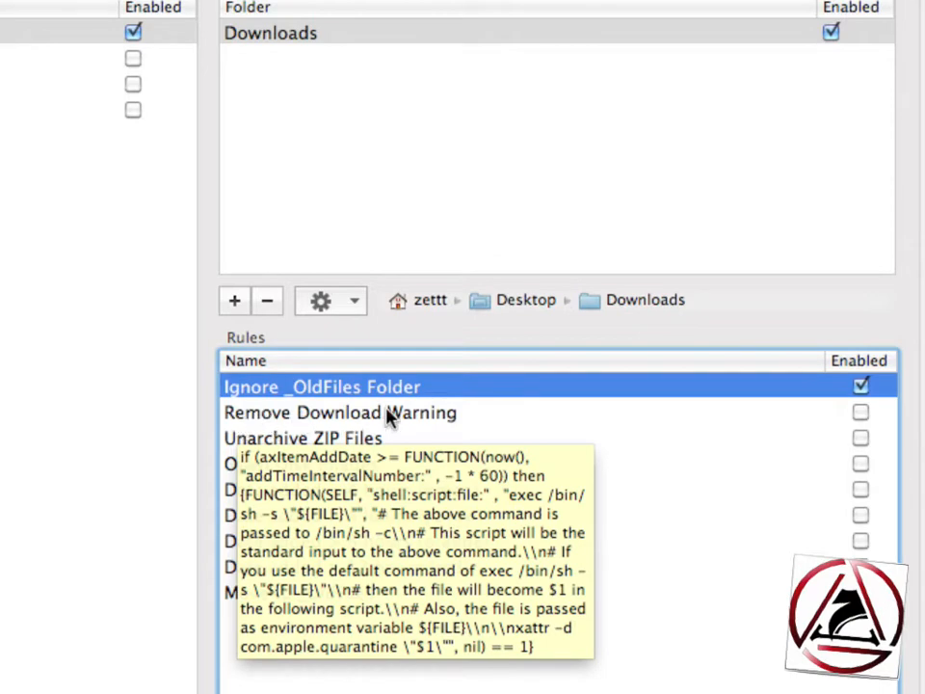
pyautogui.moveTo(301, 439)
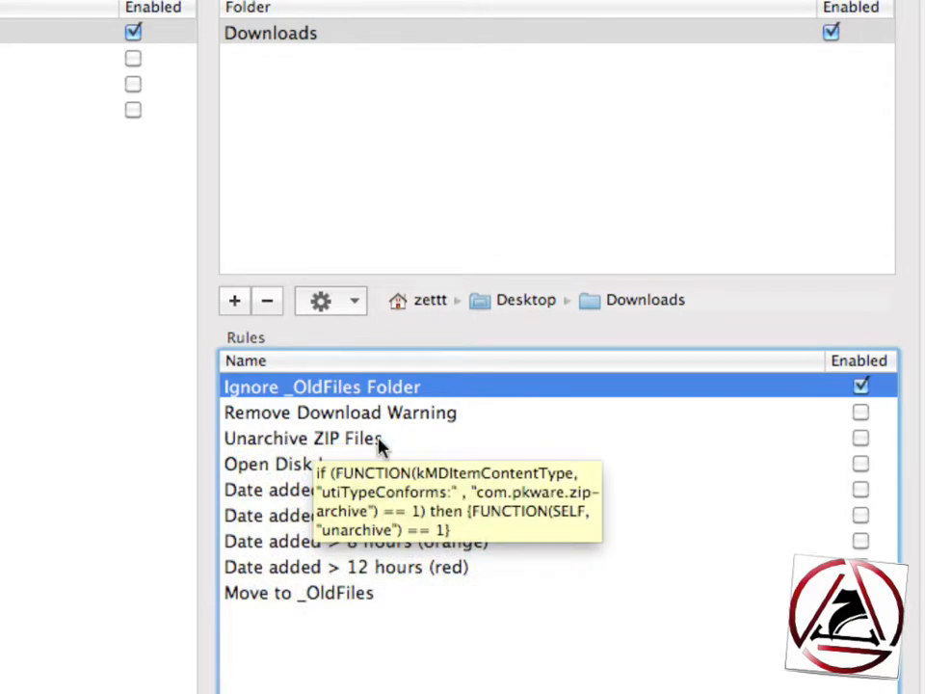
pyautogui.moveTo(309, 470)
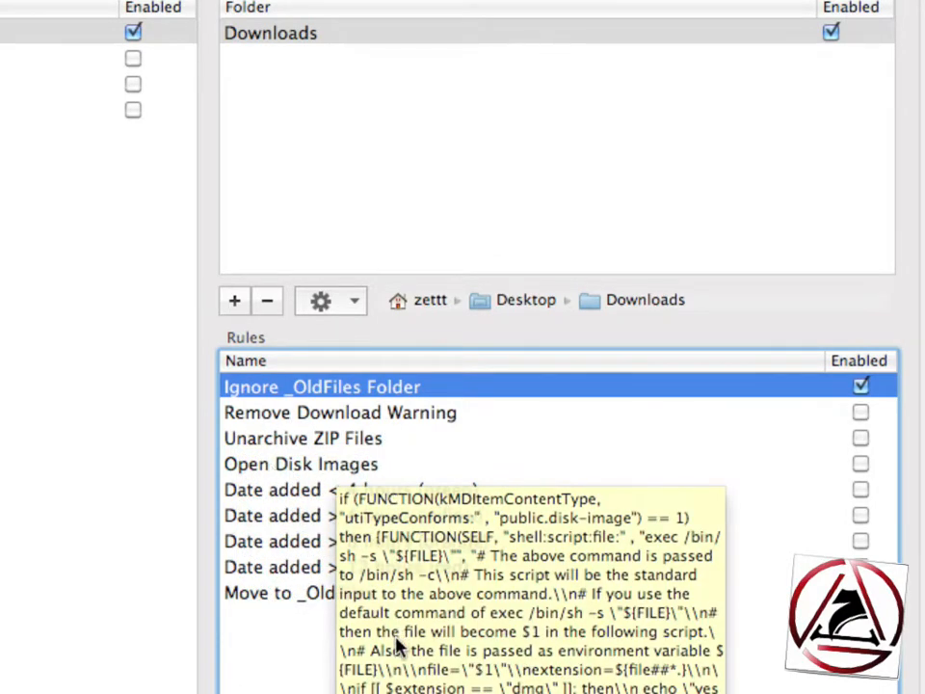
# Step: Examine the Open Disk Images rule and the hdiutil attach line in its embedded script, and close it without changes
pyautogui.click(373, 464)
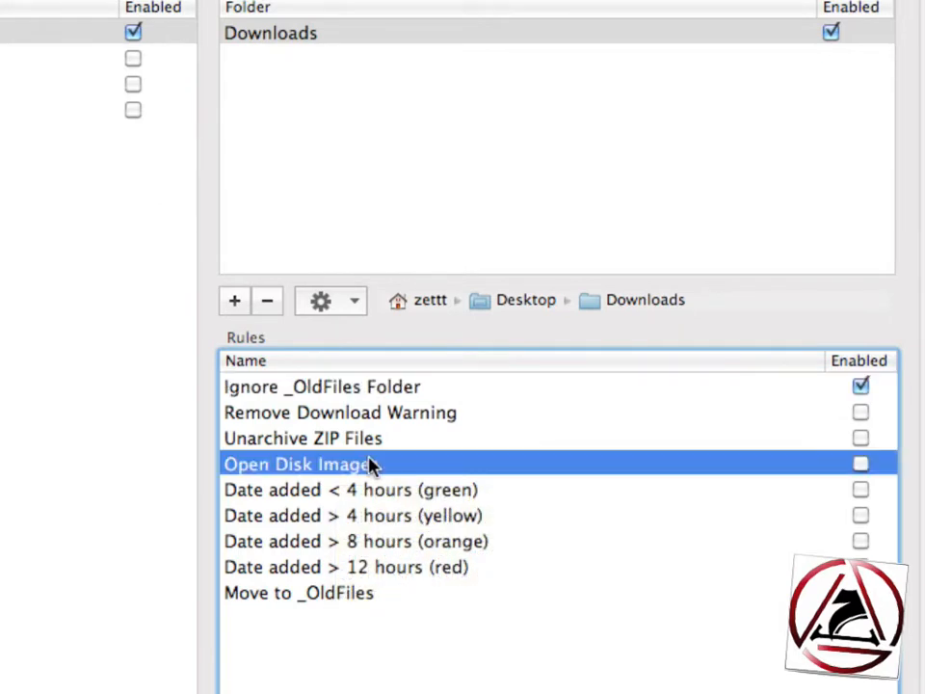
pyautogui.doubleClick(373, 465)
pyautogui.click(551, 172)
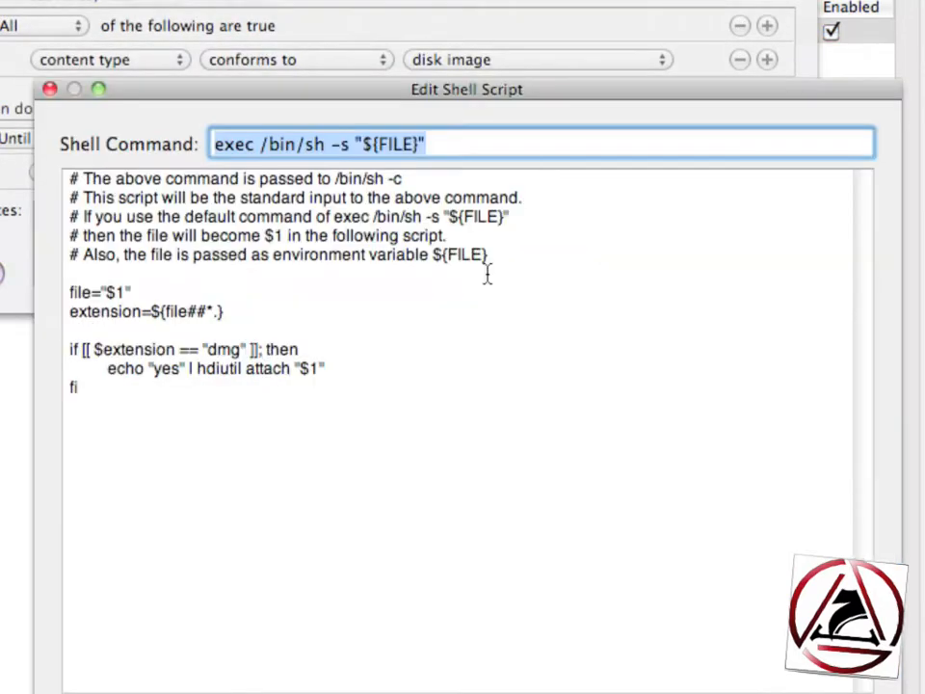
pyautogui.moveTo(106, 368); pyautogui.dragTo(260, 368)
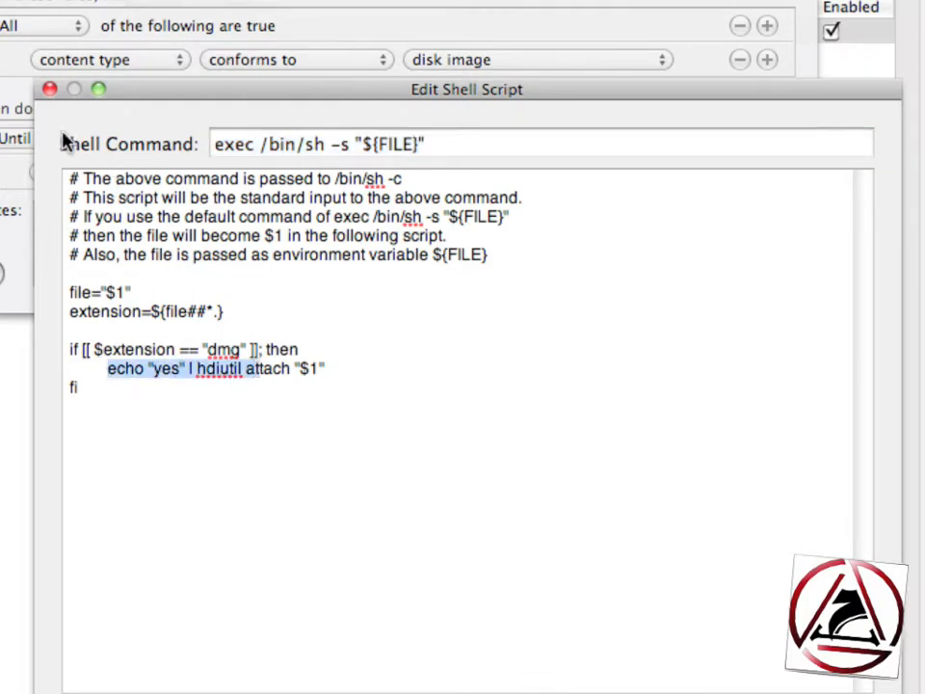
pyautogui.click(49, 89)
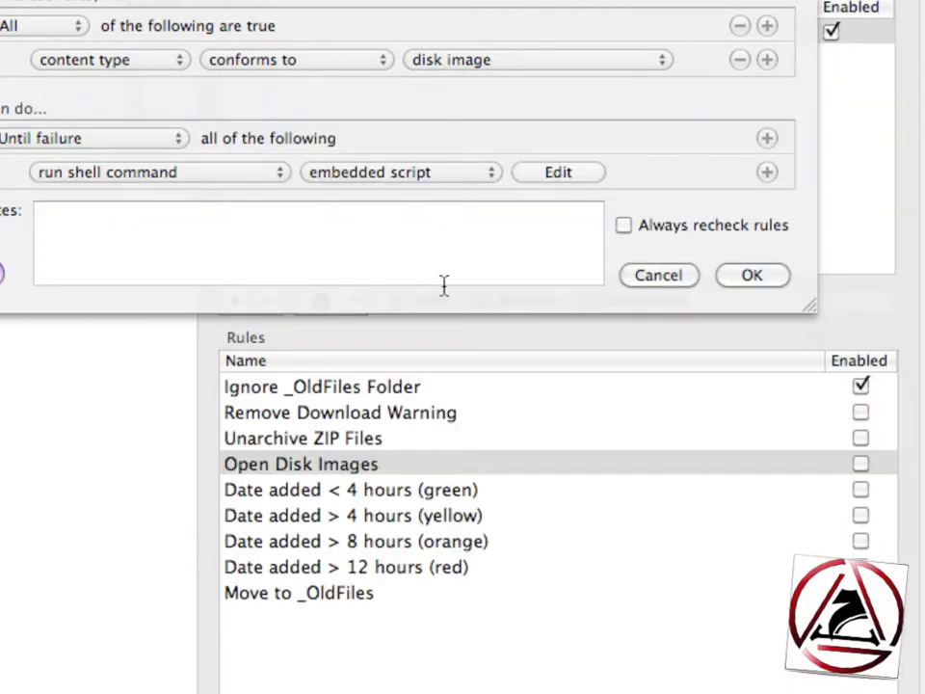
pyautogui.click(655, 275)
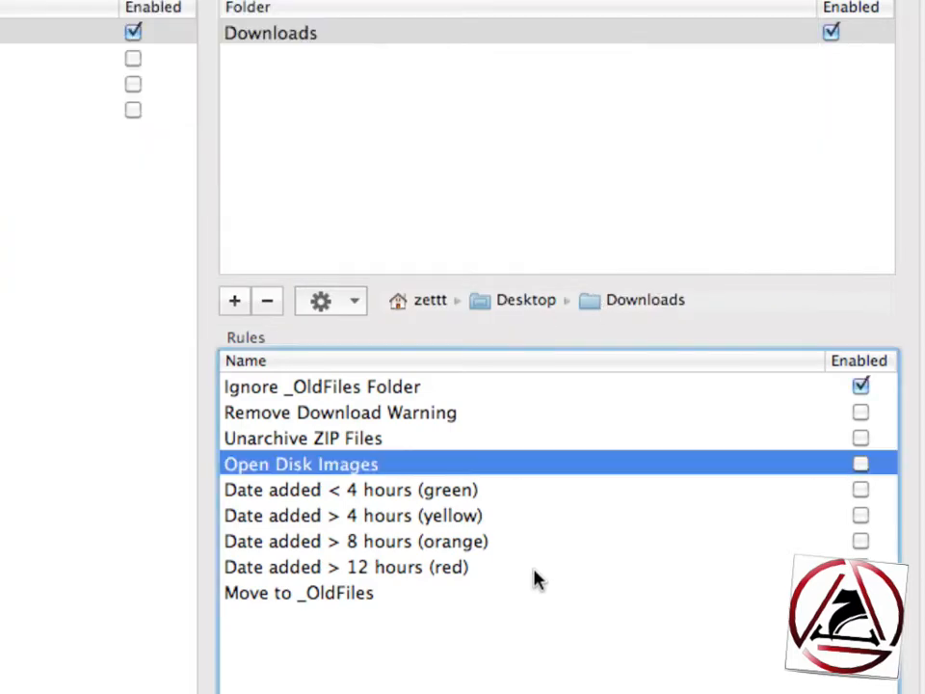
# Step: Review the four Date added color-label rules, from green to red, and preview the definition of the > 8 hours (orange) rule
pyautogui.click(360, 491)
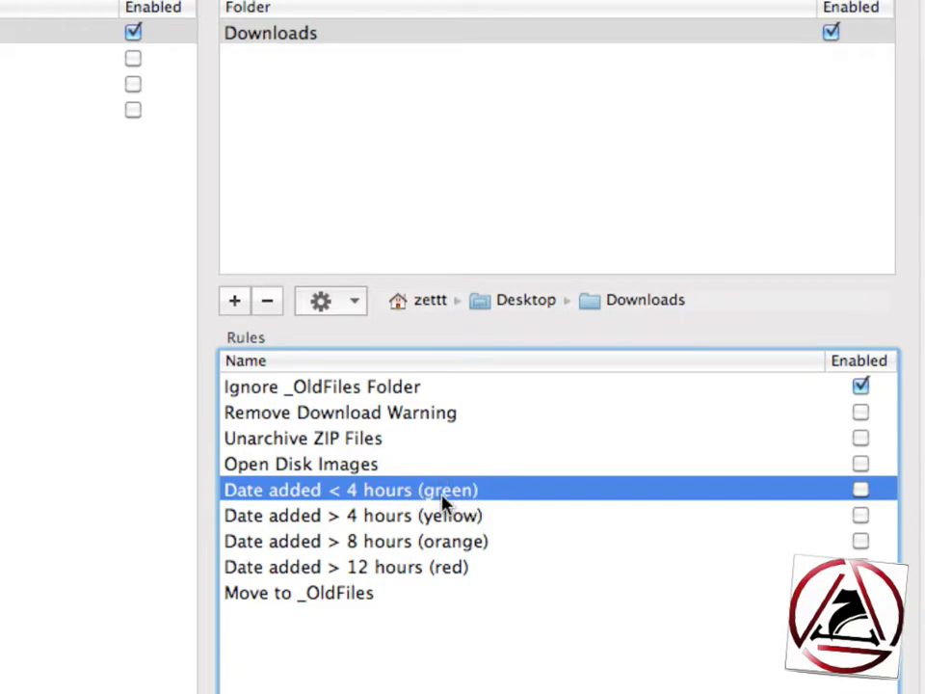
pyautogui.click(424, 518)
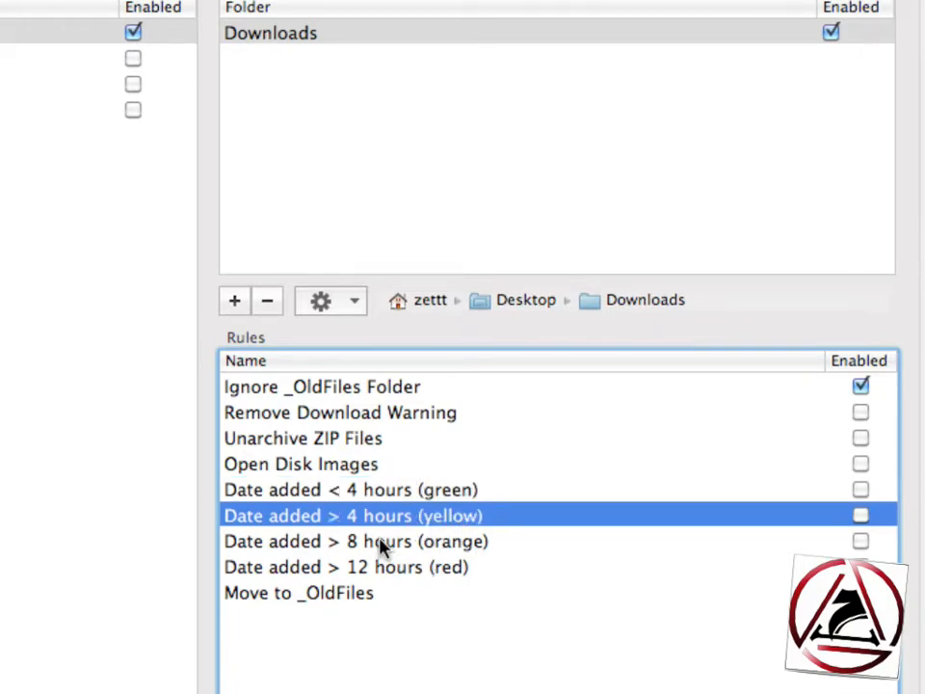
pyautogui.click(383, 545)
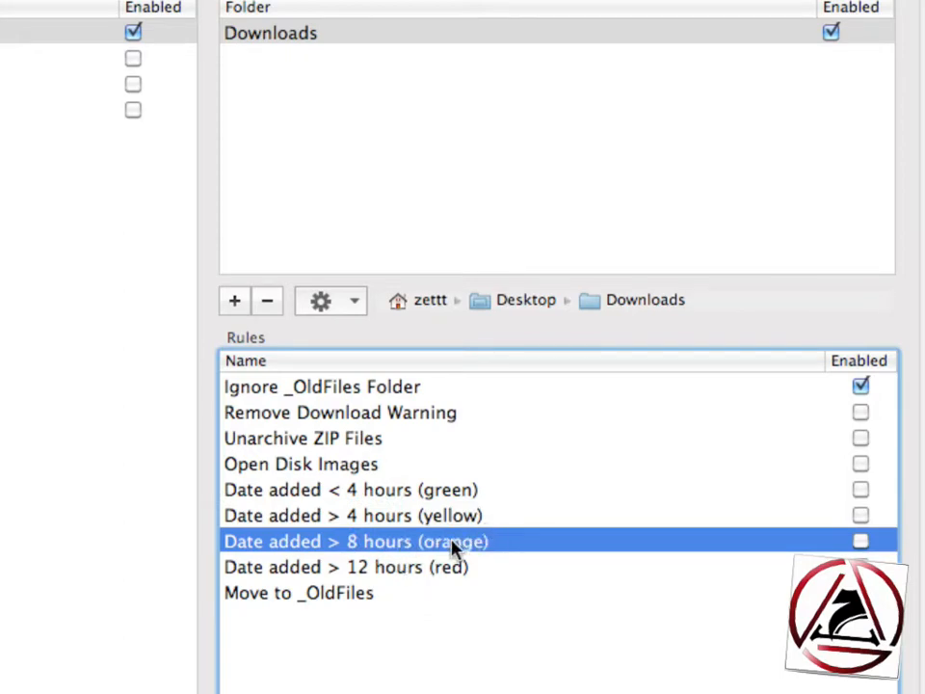
pyautogui.moveTo(453, 546)
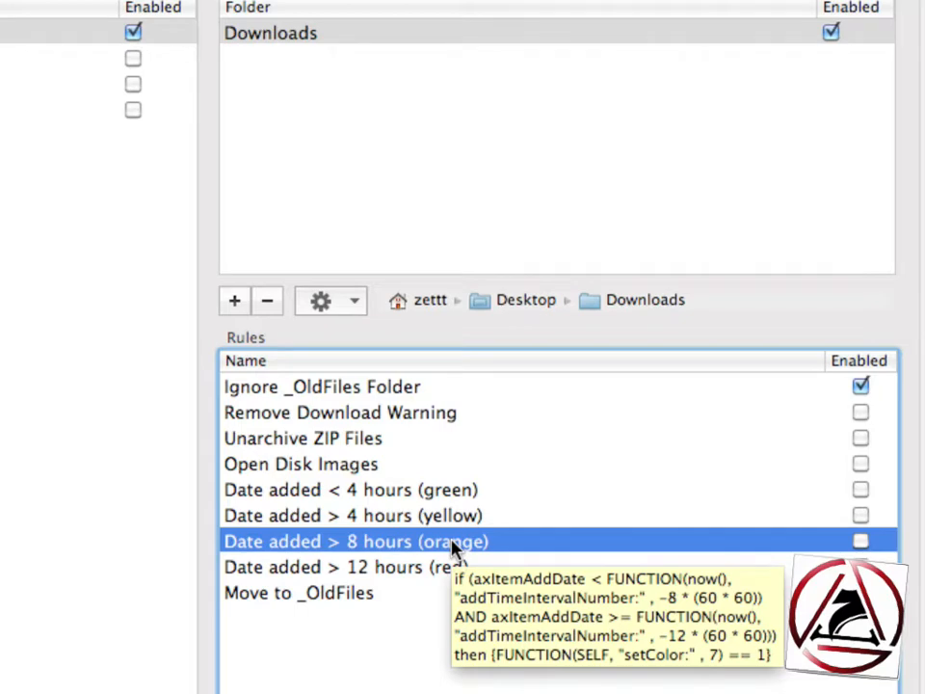
pyautogui.click(430, 573)
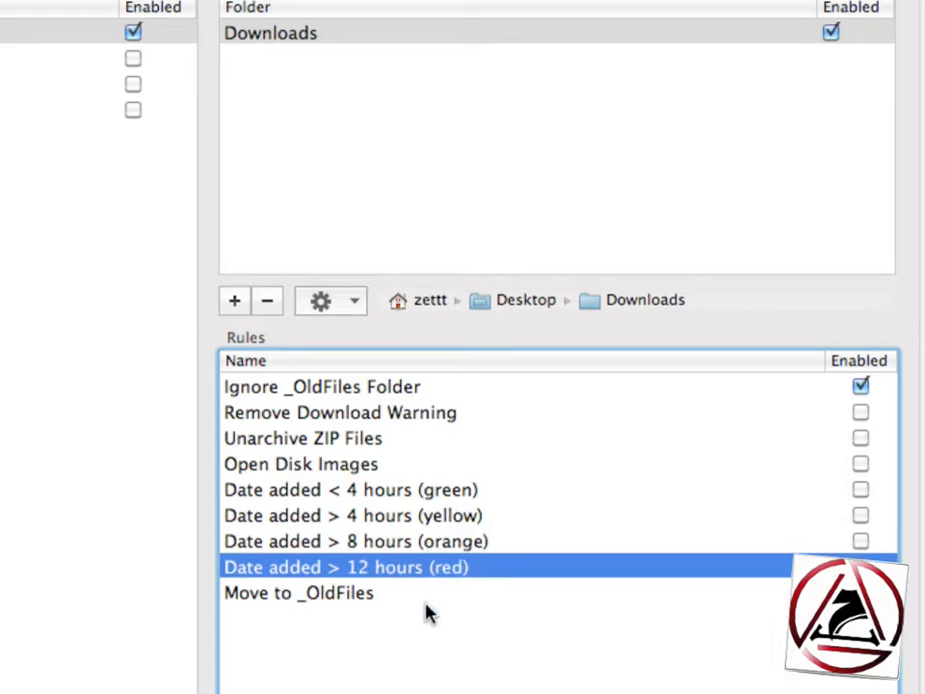
# Step: Set the Move to _OldFiles rule's move file destination to _OldFiles inside the Desktop's Downloads folder, then accept and enable the rule
pyautogui.click(370, 597)
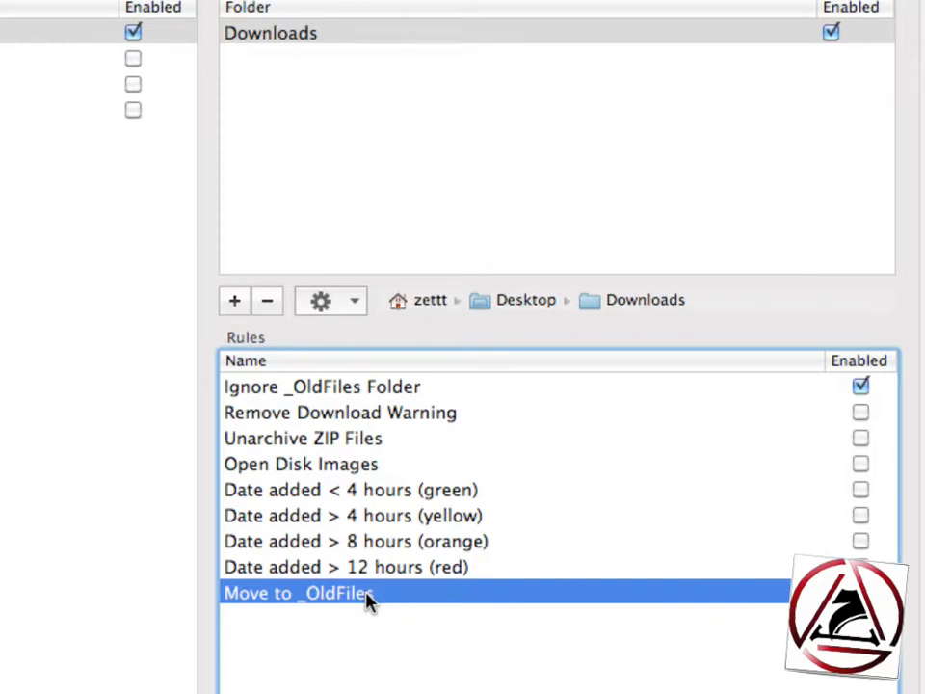
pyautogui.doubleClick(369, 598)
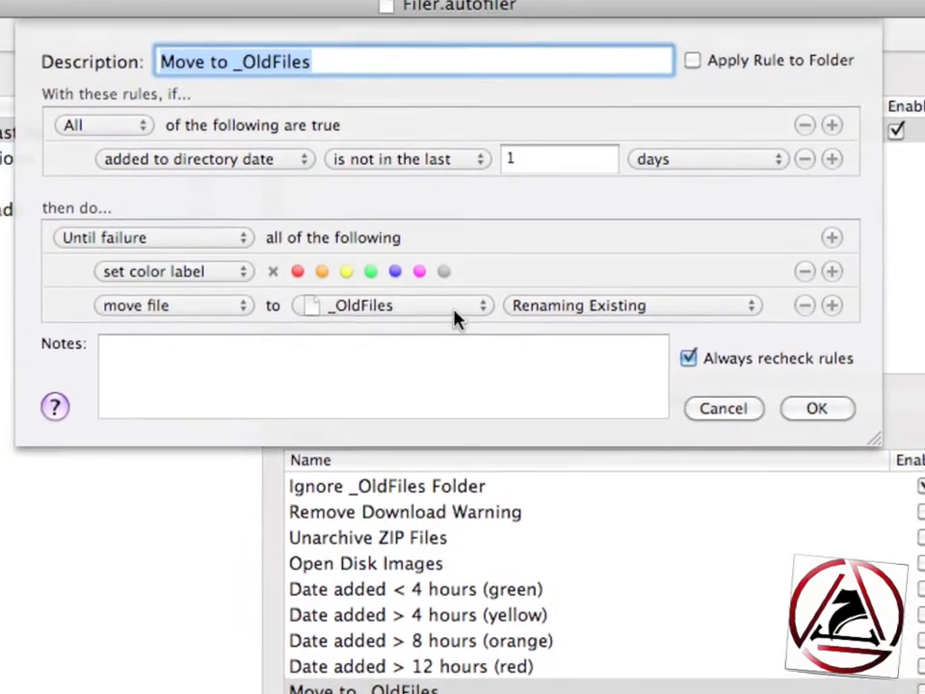
pyautogui.click(456, 316)
pyautogui.click(429, 552)
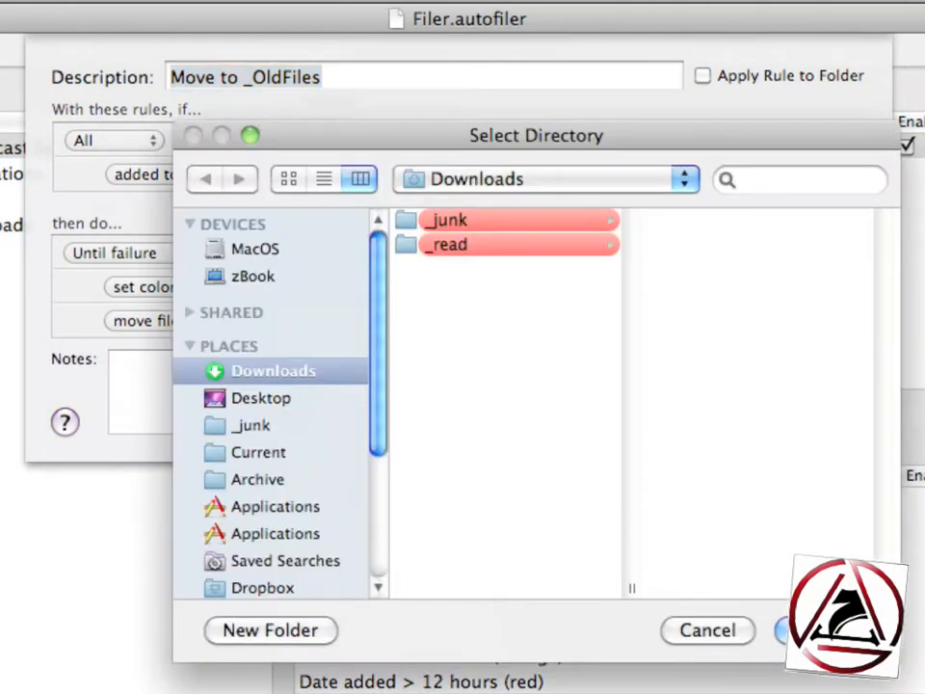
pyautogui.click(263, 398)
pyautogui.click(591, 293)
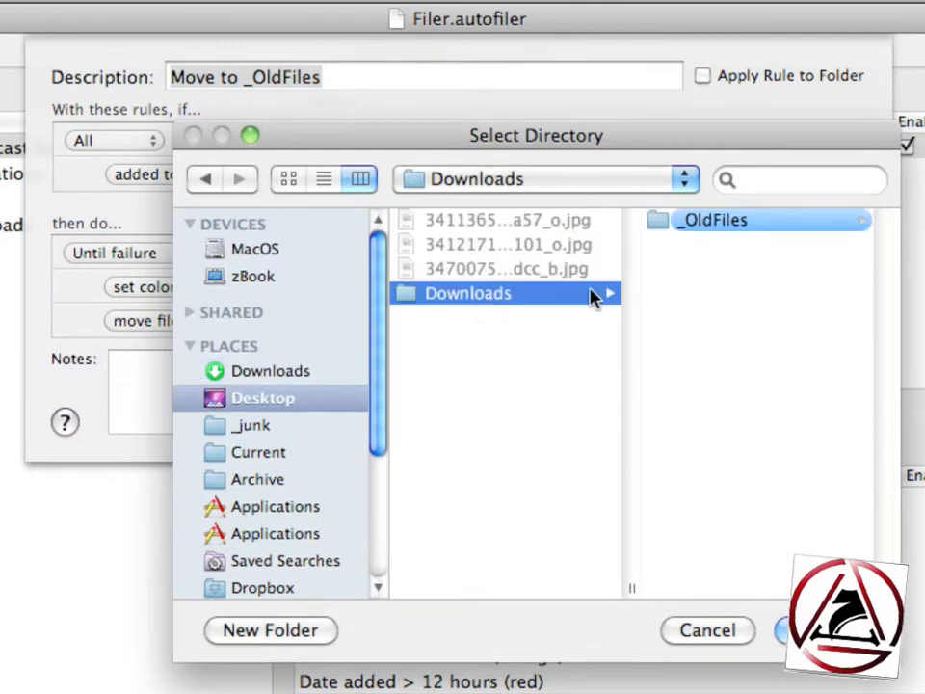
pyautogui.press('Right')
pyautogui.press('Return')
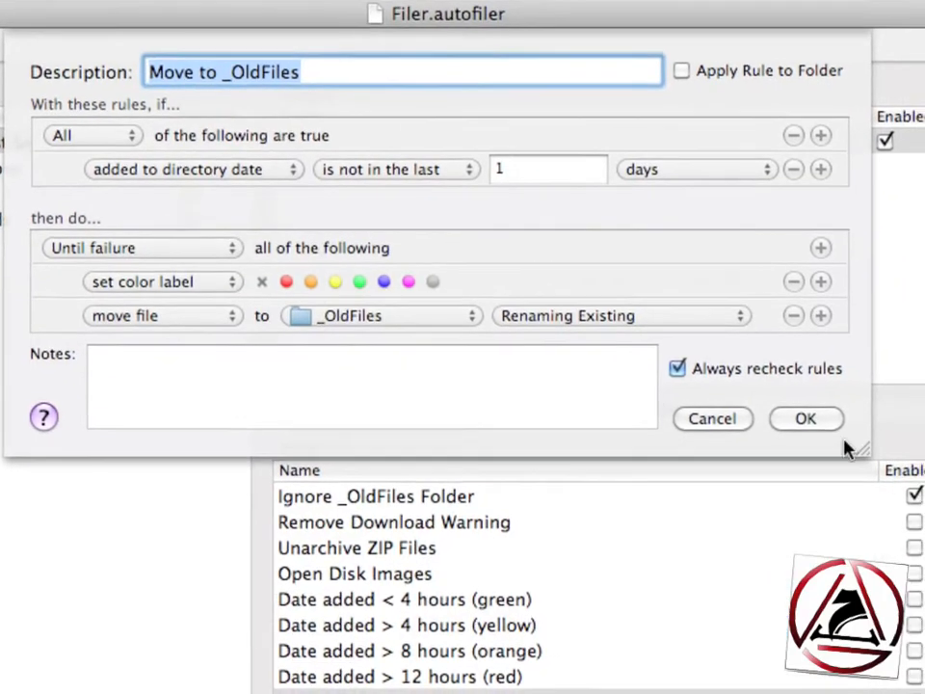
pyautogui.click(814, 418)
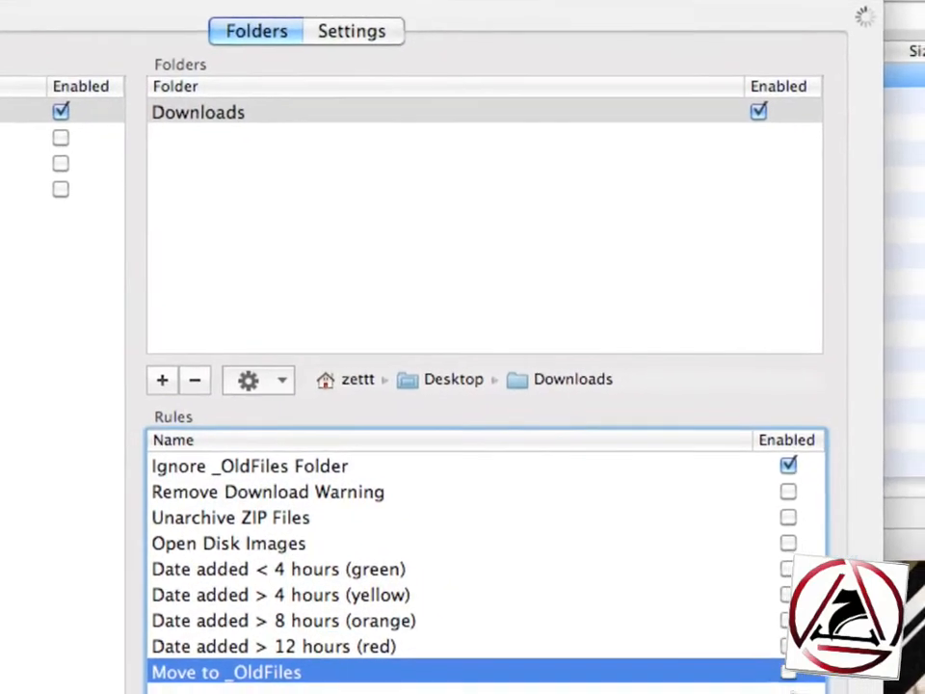
pyautogui.click(788, 672)
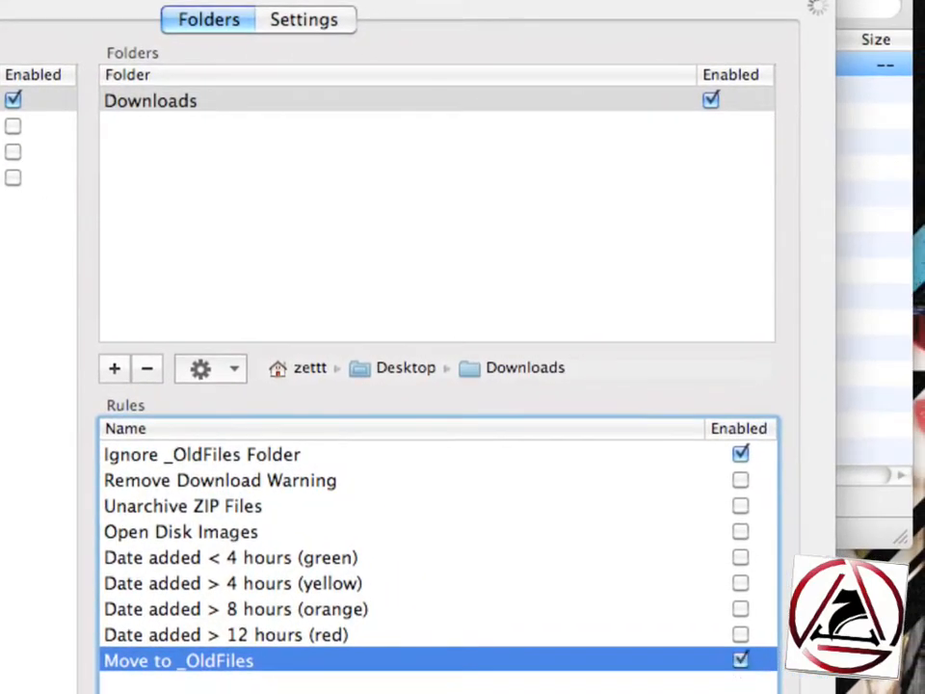
pyautogui.press('F11')
pyautogui.press('F11')
pyautogui.moveTo(709, 275); pyautogui.dragTo(863, 211)
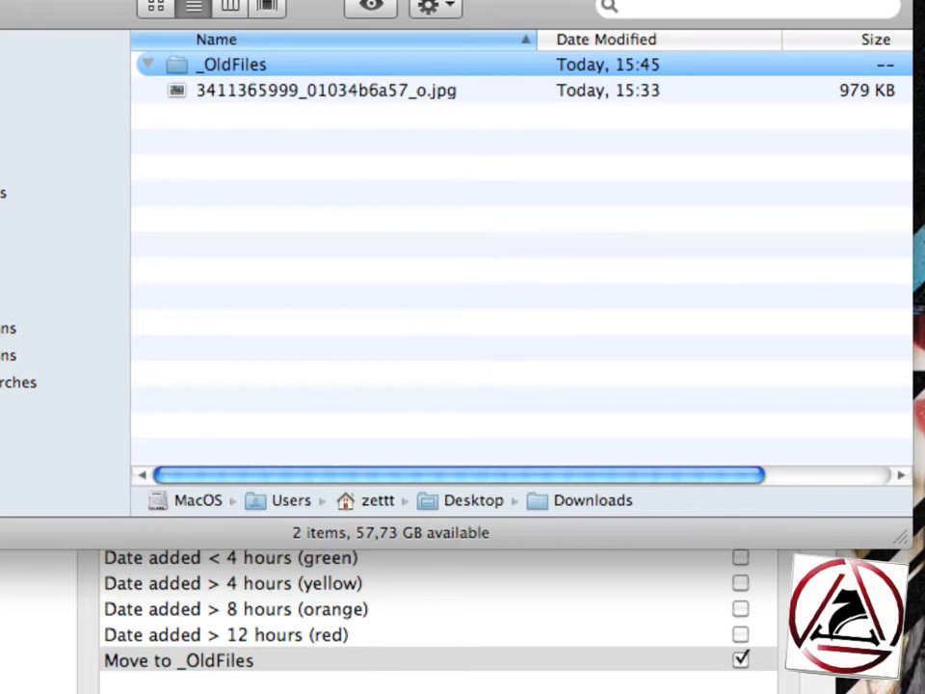
# Step: Reopen the Move to _OldFiles rule, change the time unit of its added to directory date condition, and accept the rule
pyautogui.click(221, 665)
pyautogui.doubleClick(223, 665)
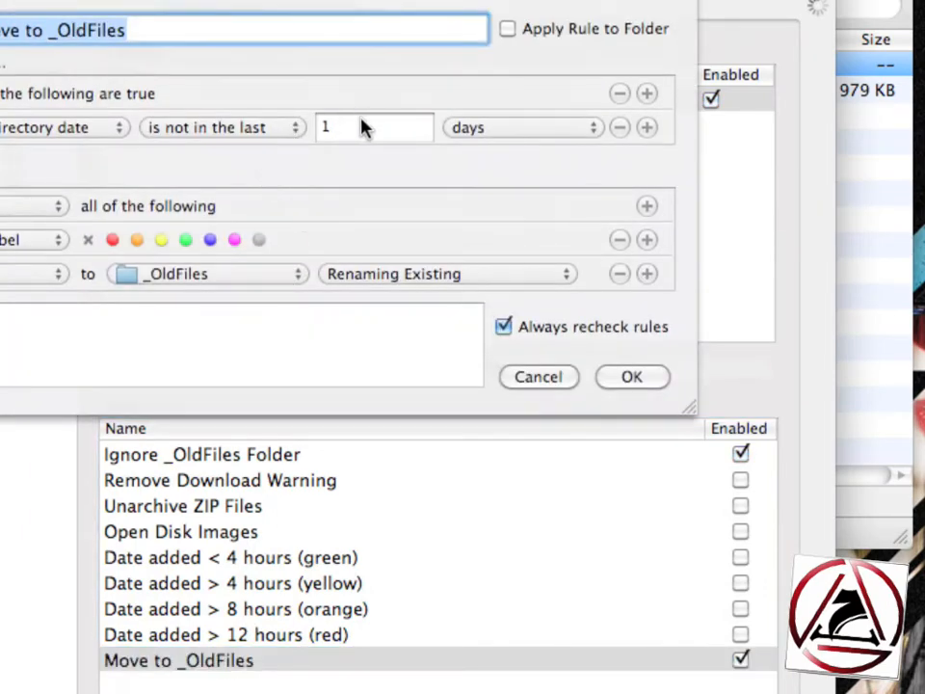
pyautogui.click(491, 127)
pyautogui.click(495, 86)
pyautogui.click(661, 385)
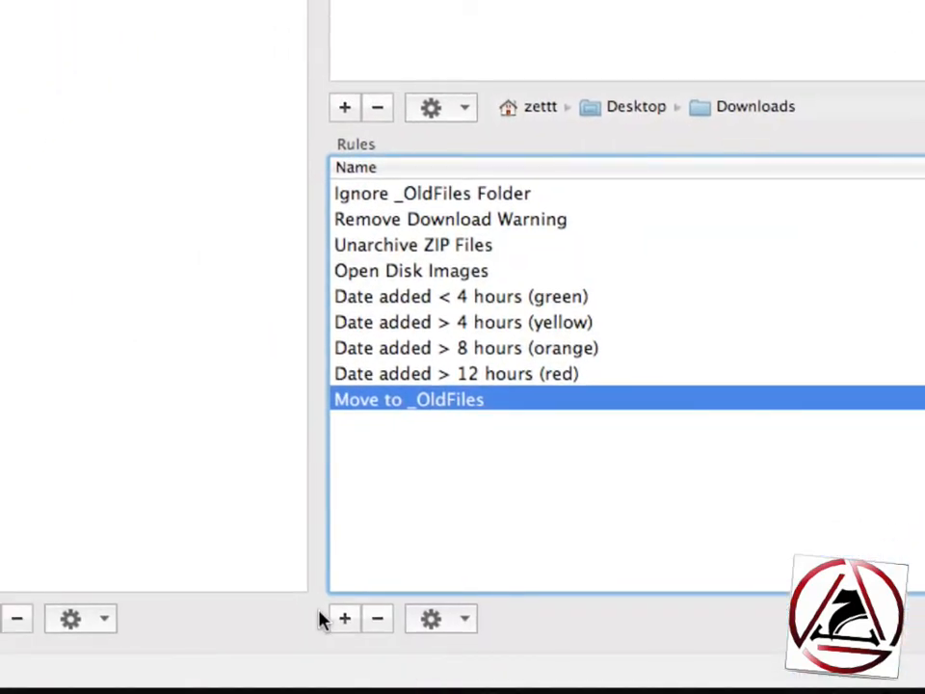
# Step: Add a rule named Move Pictures with the condition that the content type conforms to image
pyautogui.click(344, 619)
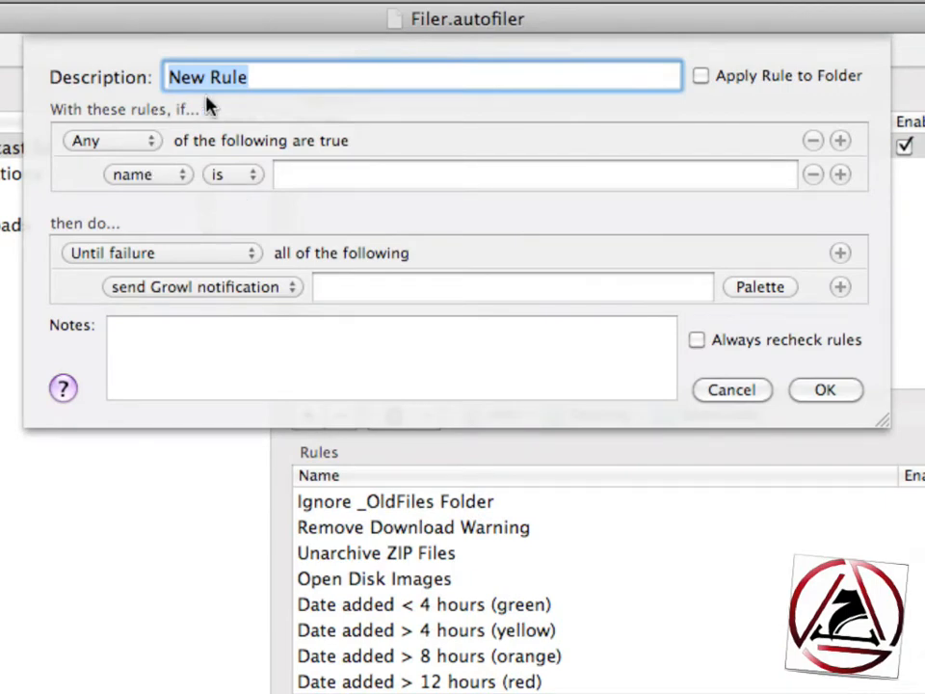
pyautogui.write('Move Pictures')
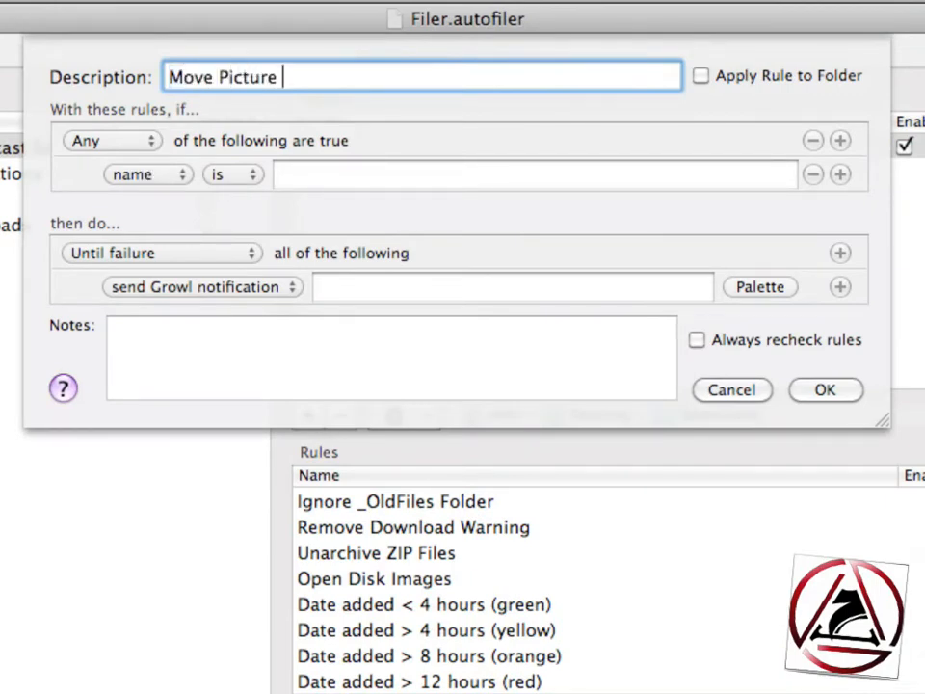
pyautogui.click(132, 174)
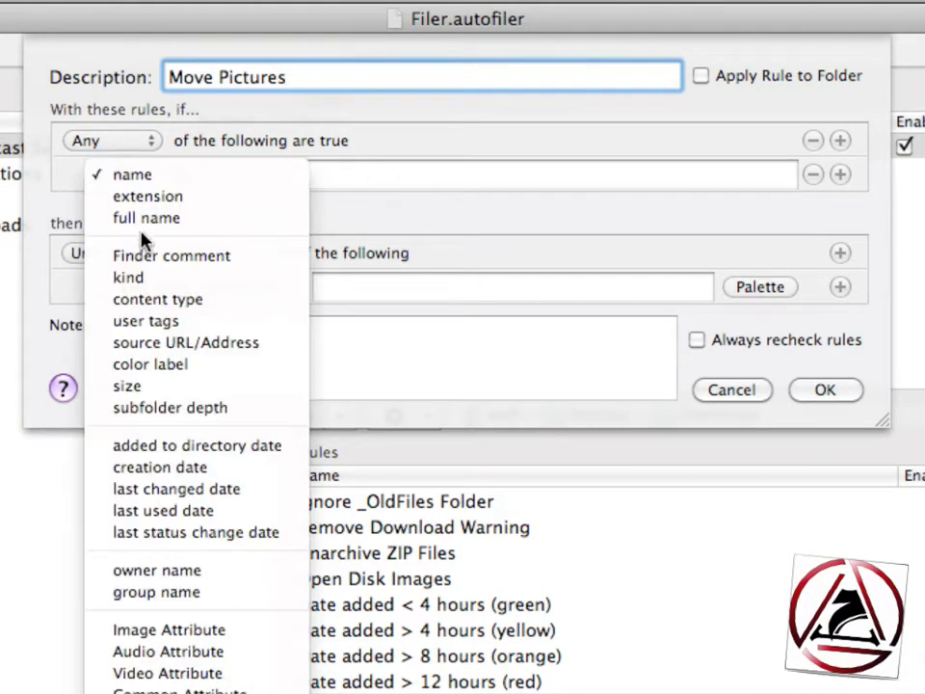
pyautogui.click(142, 255)
pyautogui.click(152, 178)
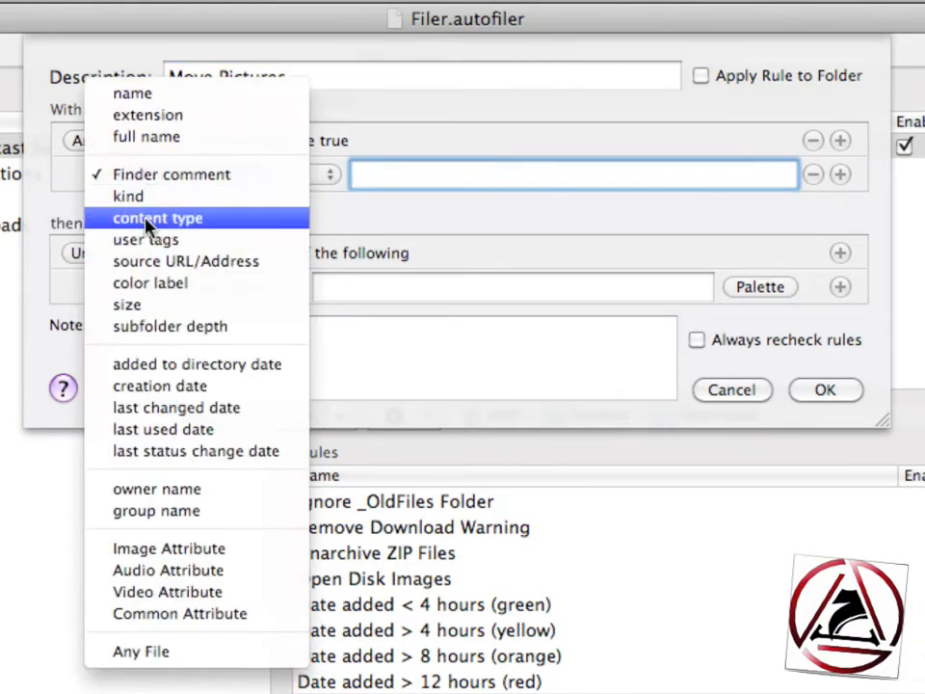
pyautogui.click(150, 201)
pyautogui.click(160, 179)
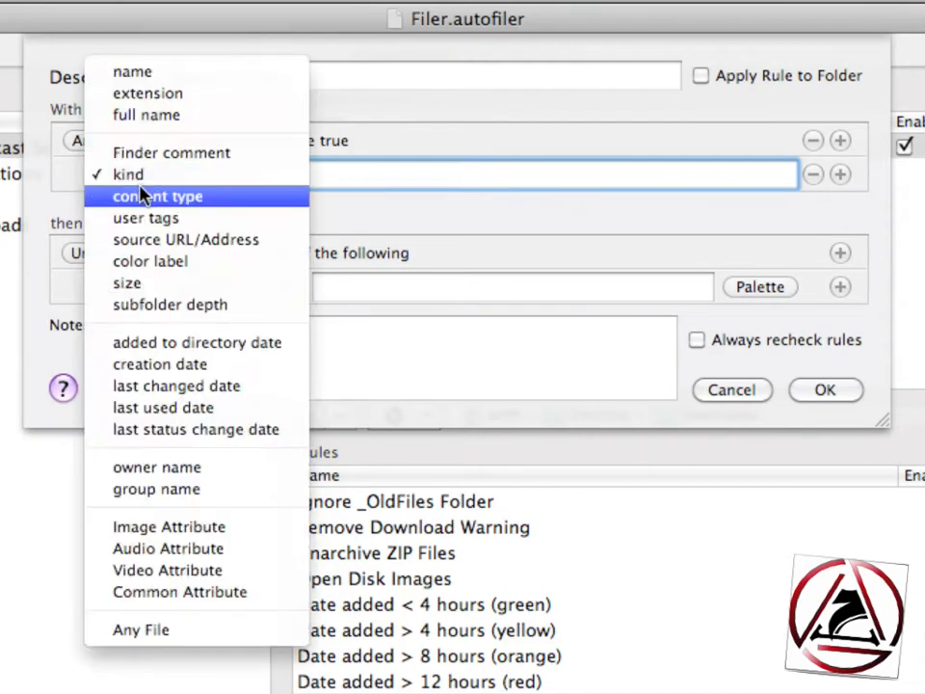
pyautogui.click(139, 191)
pyautogui.click(417, 193)
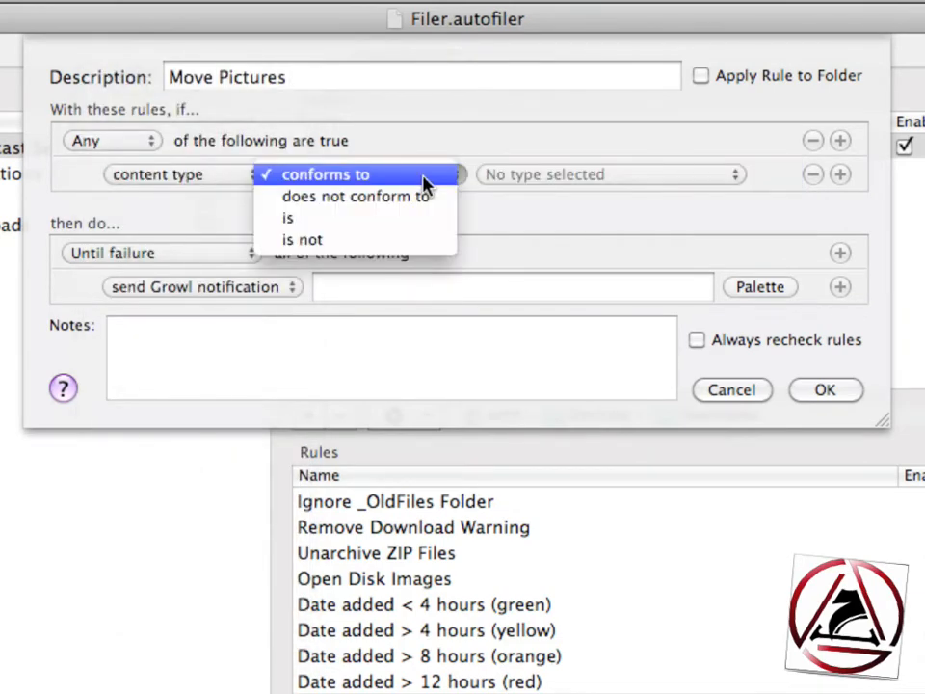
pyautogui.click(437, 186)
pyautogui.click(542, 183)
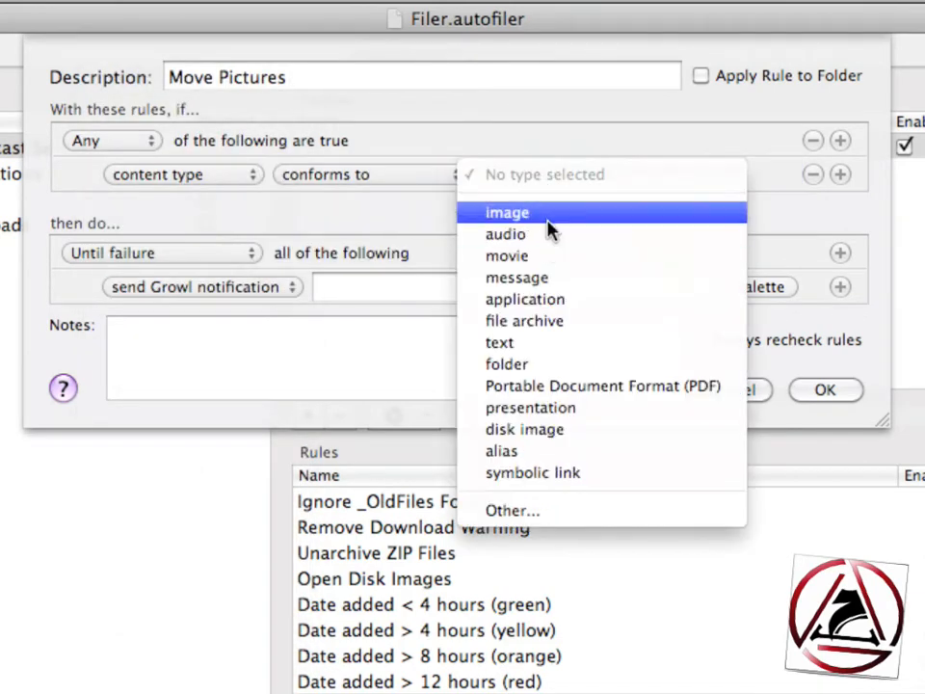
pyautogui.click(547, 214)
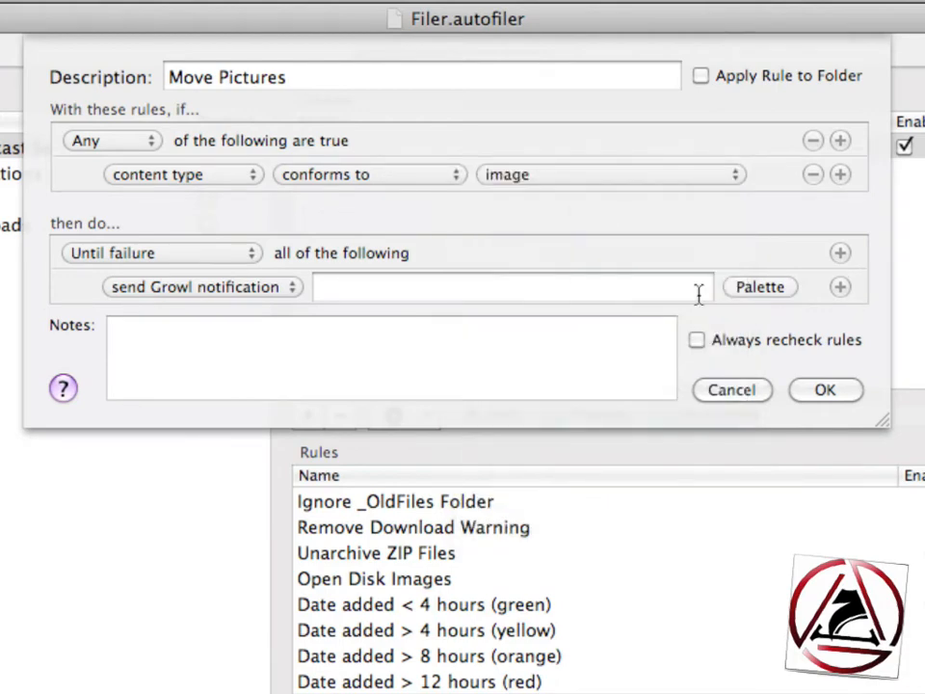
# Step: Set the rule's Growl notification text to "Image dropped:" followed by the file token
pyautogui.click(658, 290)
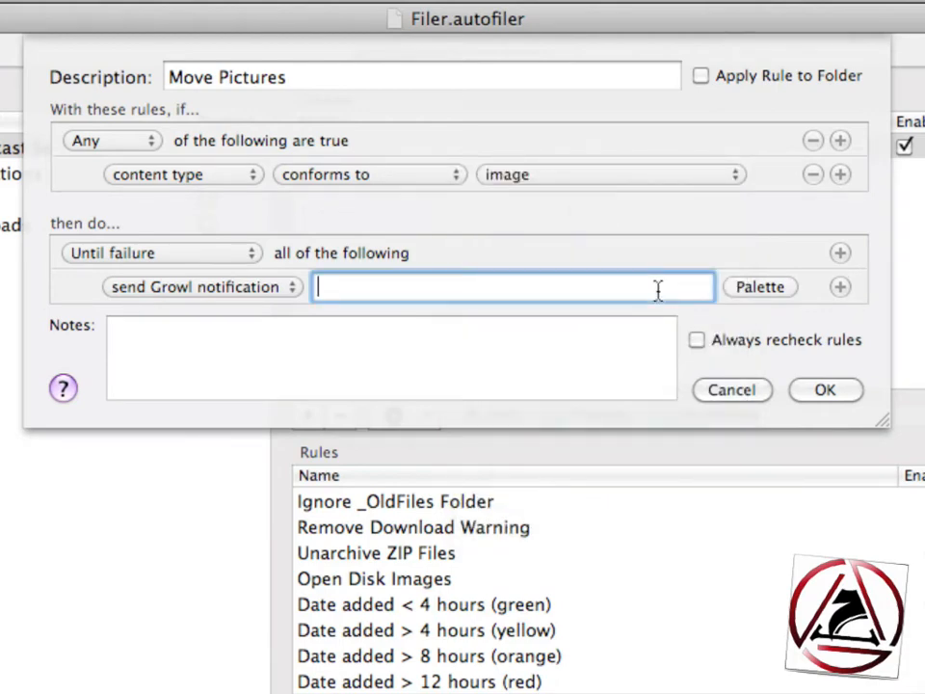
pyautogui.write('Image dropped')
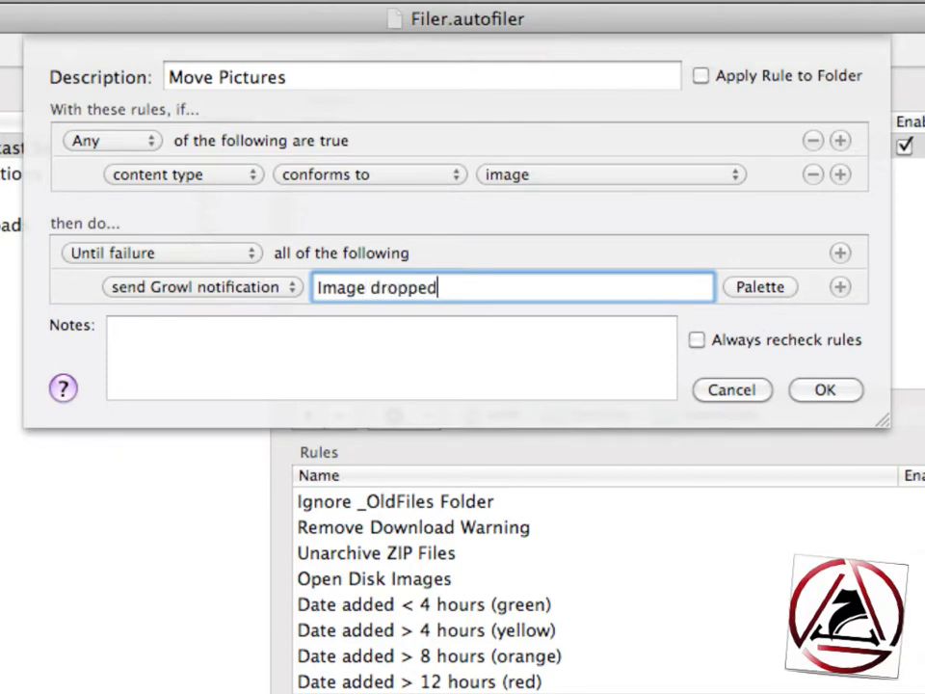
pyautogui.write(':')
pyautogui.click(761, 288)
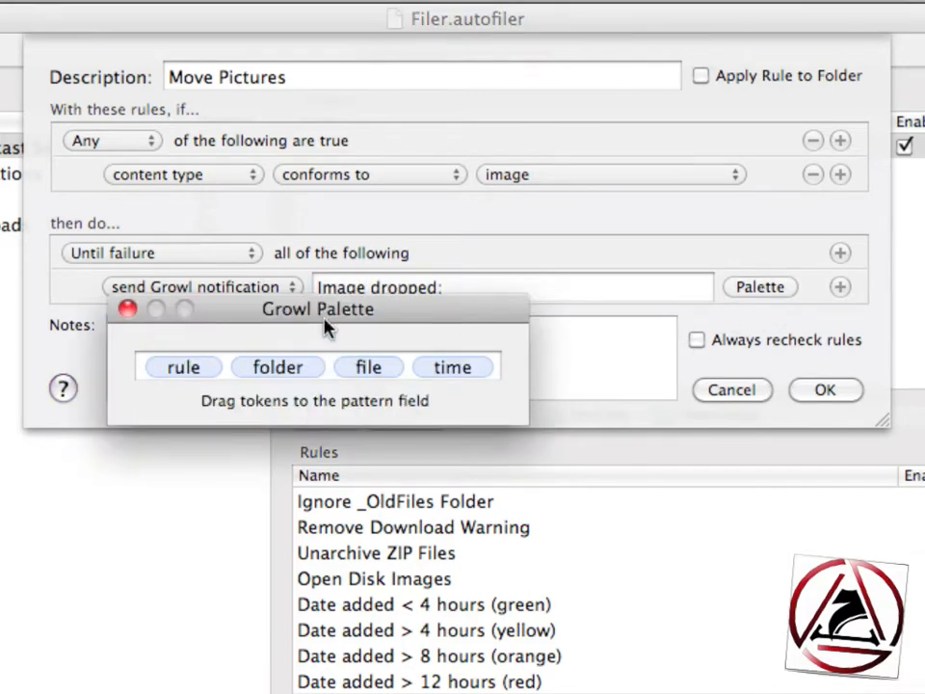
pyautogui.moveTo(325, 329); pyautogui.dragTo(347, 421)
pyautogui.moveTo(390, 461); pyautogui.dragTo(490, 288)
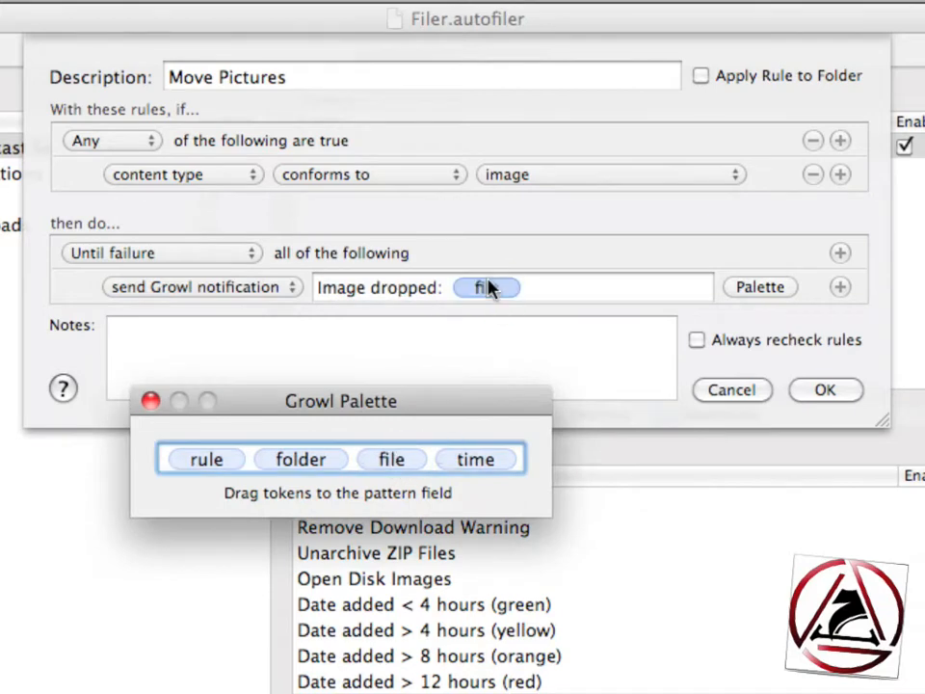
pyautogui.click(149, 400)
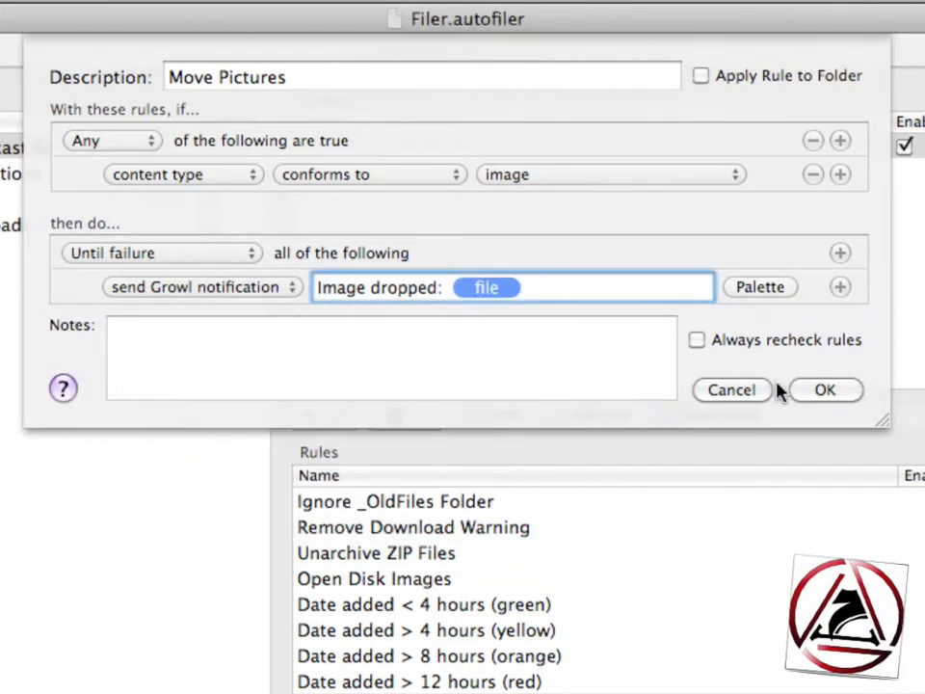
pyautogui.click(852, 391)
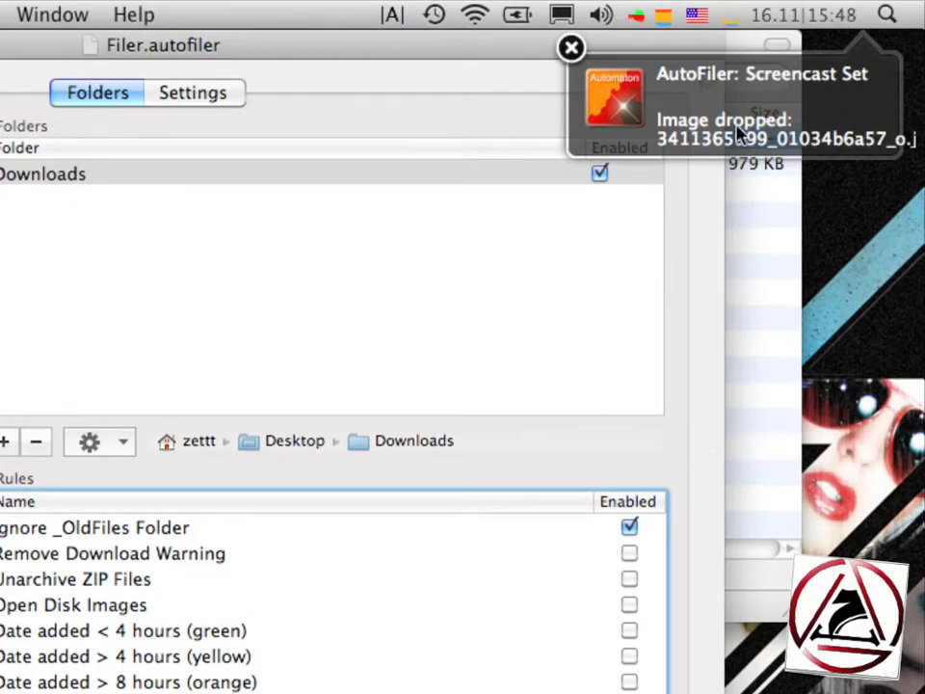
pyautogui.click(754, 220)
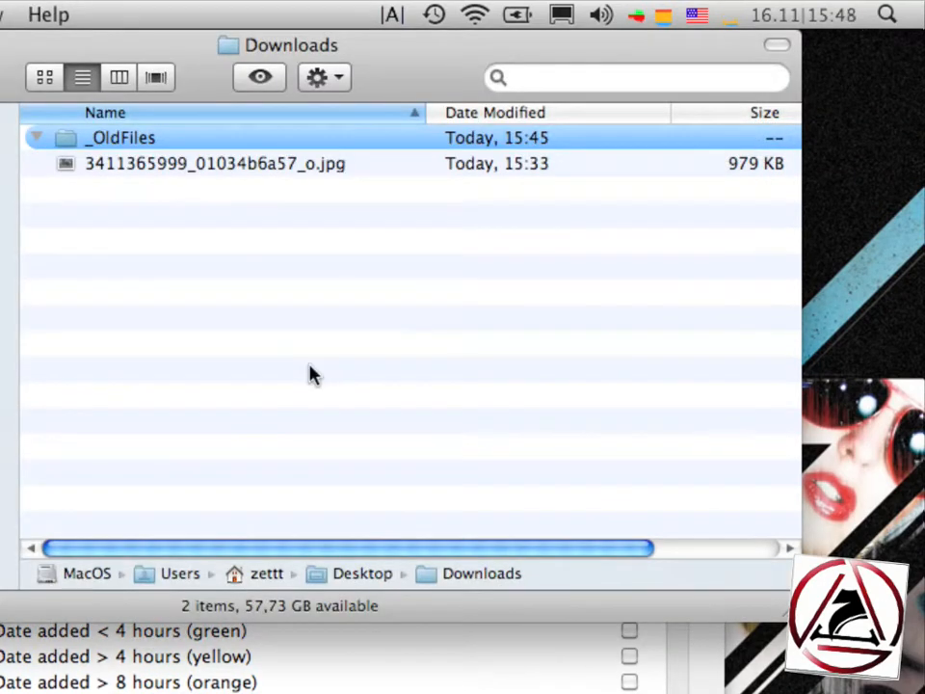
pyautogui.click(148, 173)
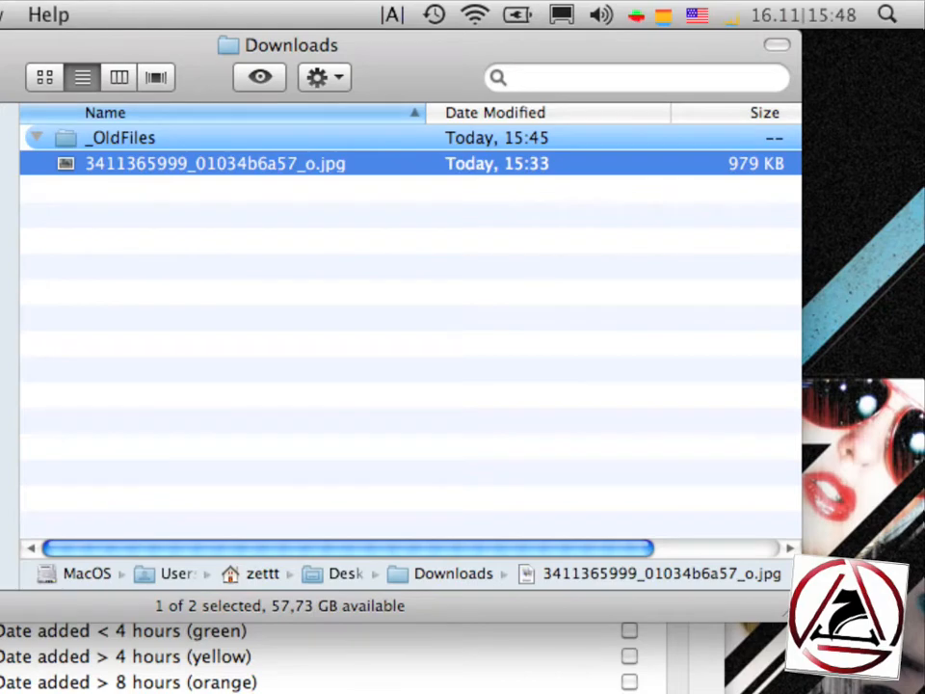
# Step: Reopen the Move Pictures rule, add a move file action to it, and open the directory chooser for its destination
pyautogui.click(193, 685)
pyautogui.doubleClick(193, 686)
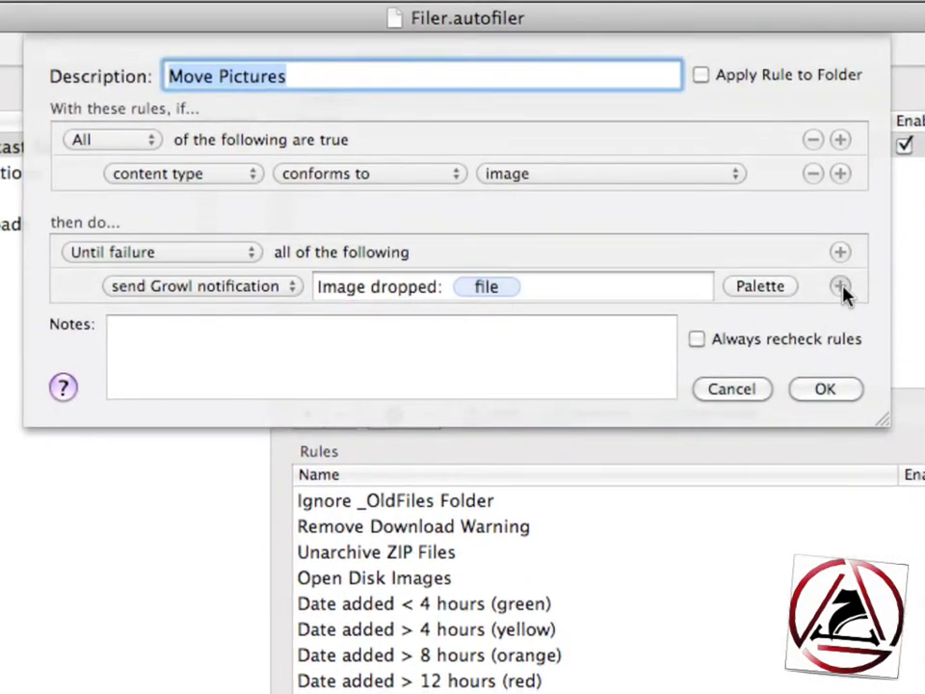
pyautogui.click(759, 295)
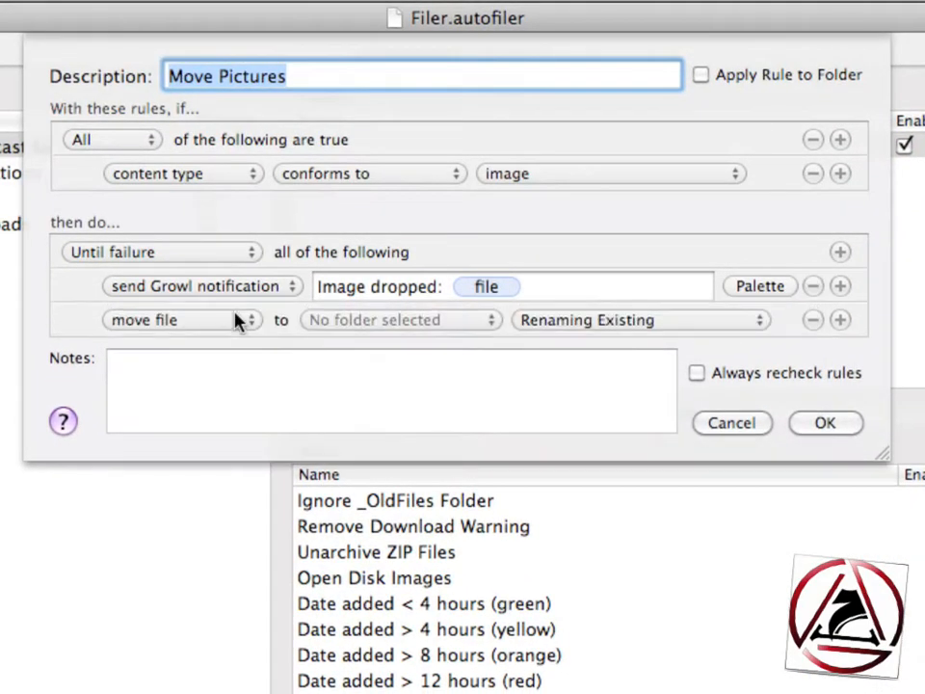
pyautogui.click(359, 328)
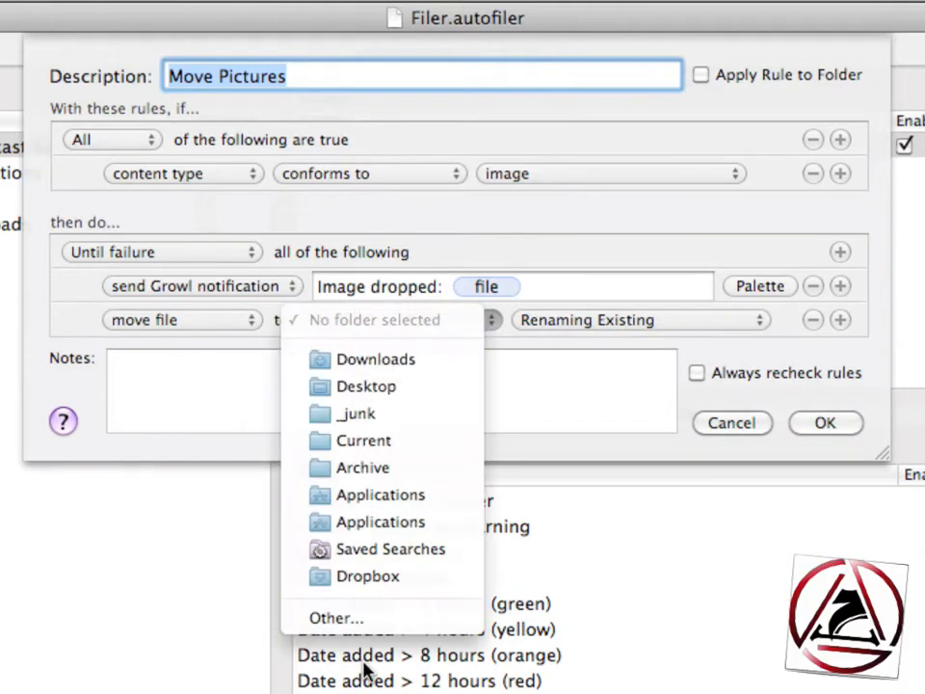
pyautogui.click(365, 615)
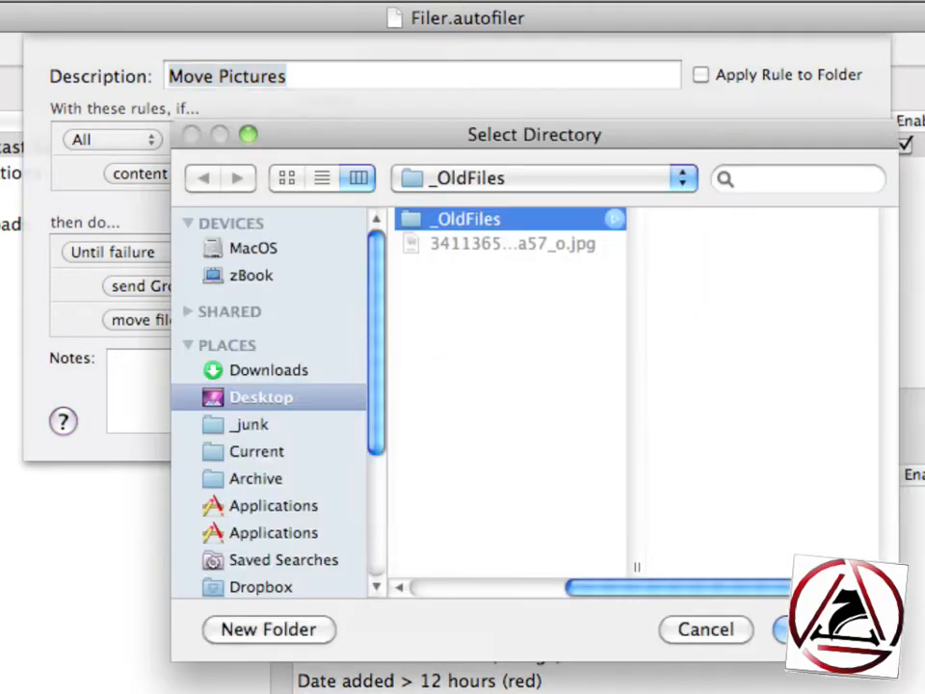
# Step: Create a folder named _Pictures in Downloads as the destination of the move file action, and accept the rule
pyautogui.click(557, 452)
pyautogui.press('super+shift+n')
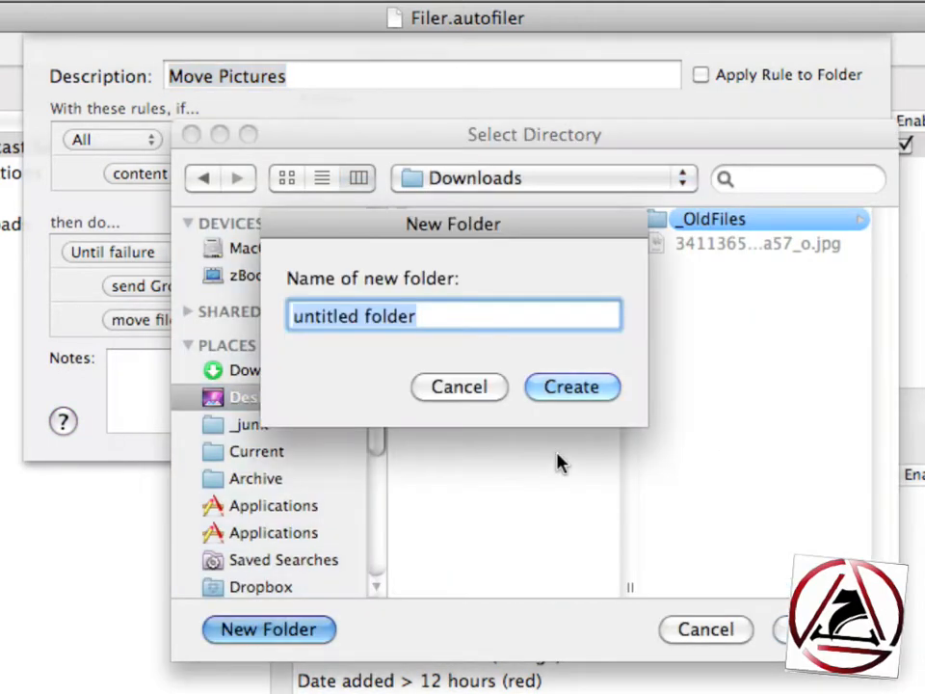
pyautogui.press('BackSpace')
pyautogui.write('_Pci')
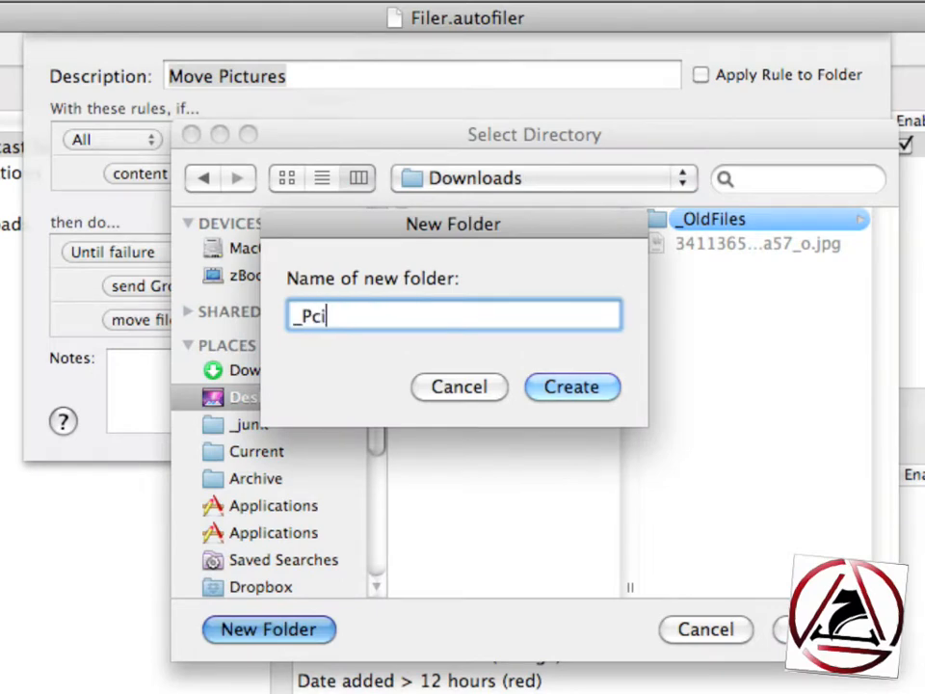
pyautogui.press('BackSpace')
pyautogui.press('BackSpace')
pyautogui.write('ictures')
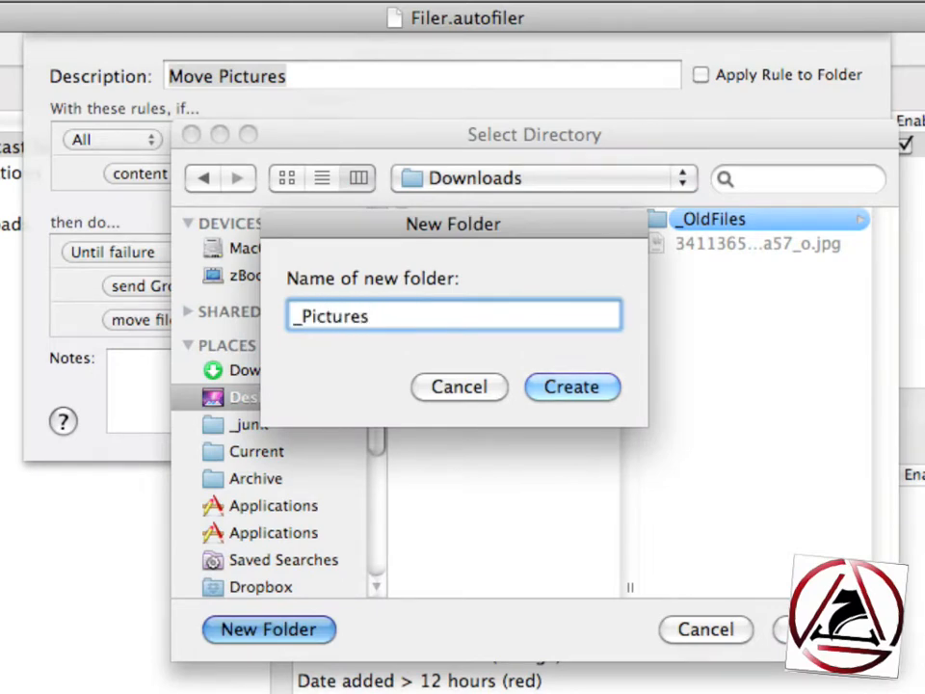
pyautogui.press('Return')
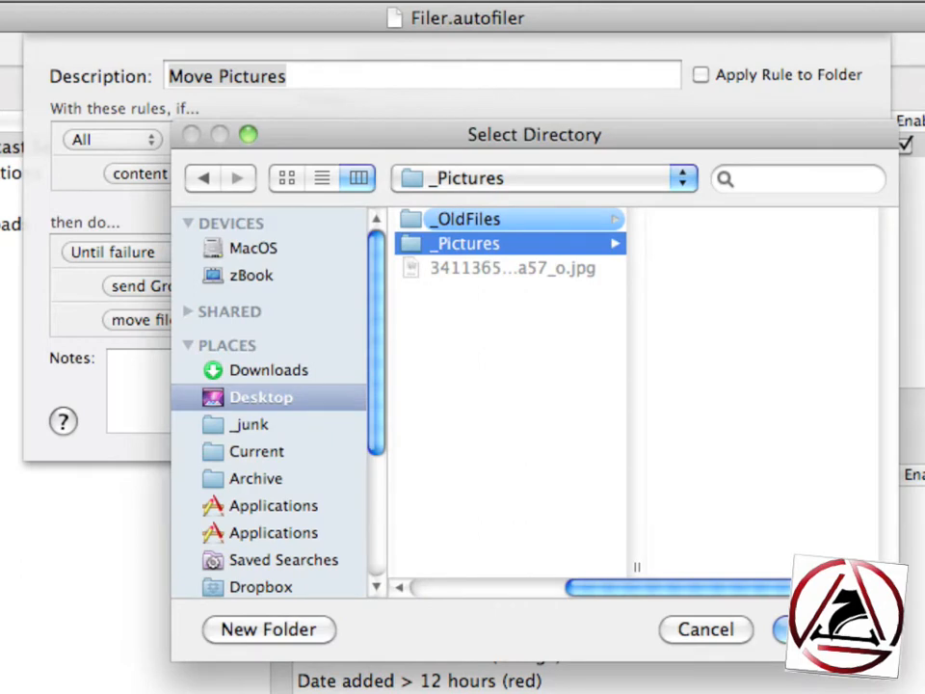
pyautogui.press('Return')
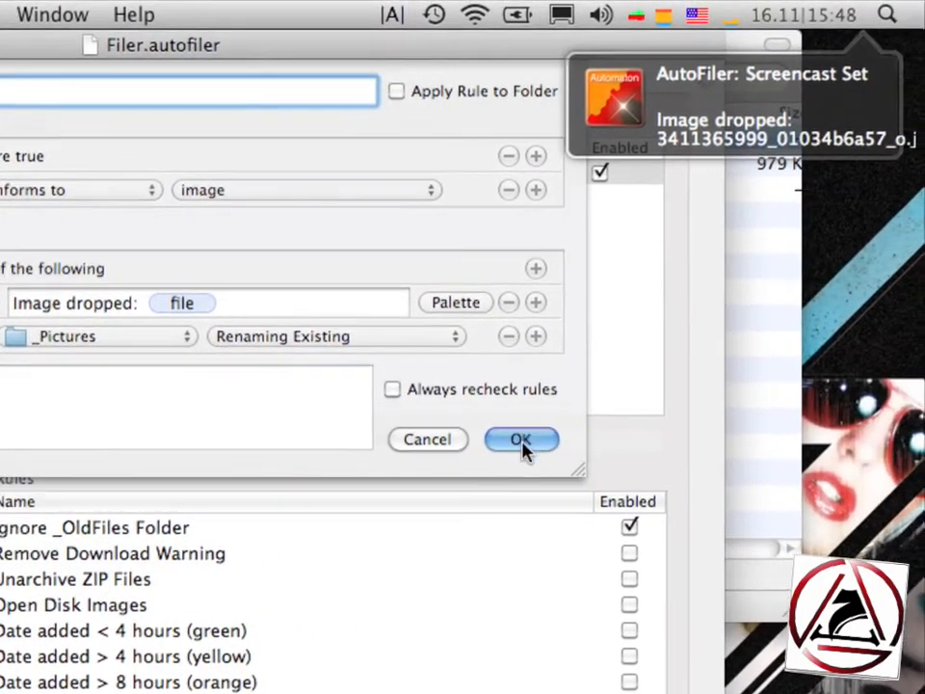
pyautogui.click(750, 430)
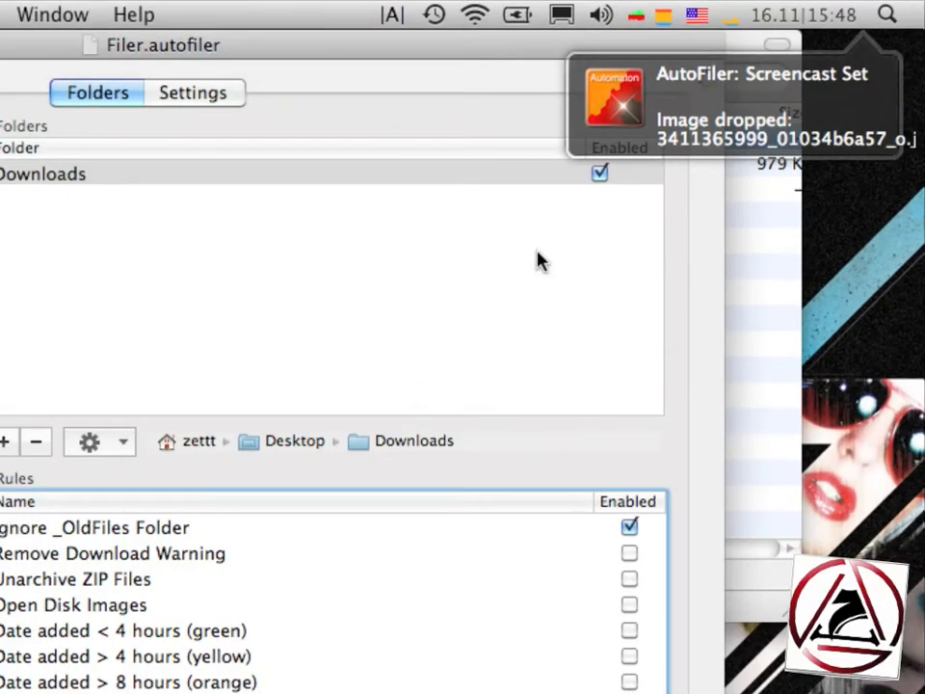
pyautogui.click(764, 299)
pyautogui.click(166, 172)
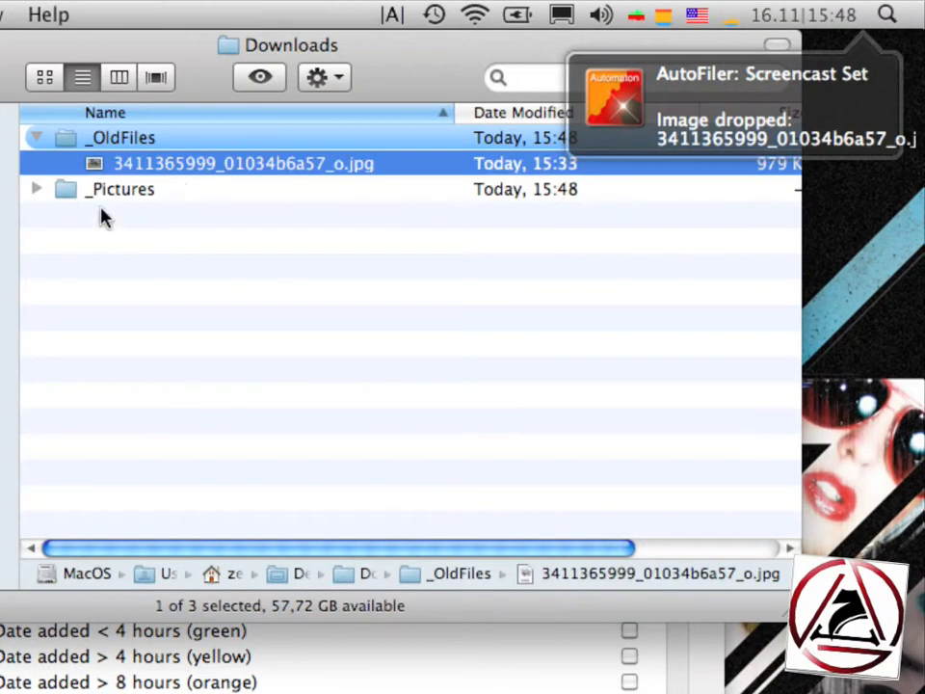
pyautogui.click(36, 189)
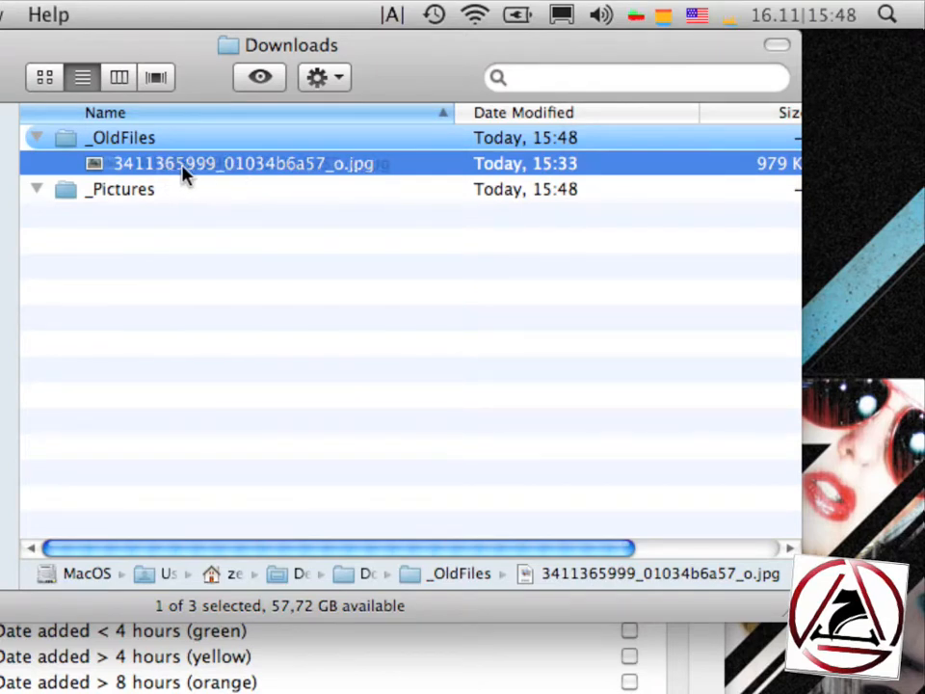
pyautogui.moveTo(182, 176); pyautogui.dragTo(144, 303)
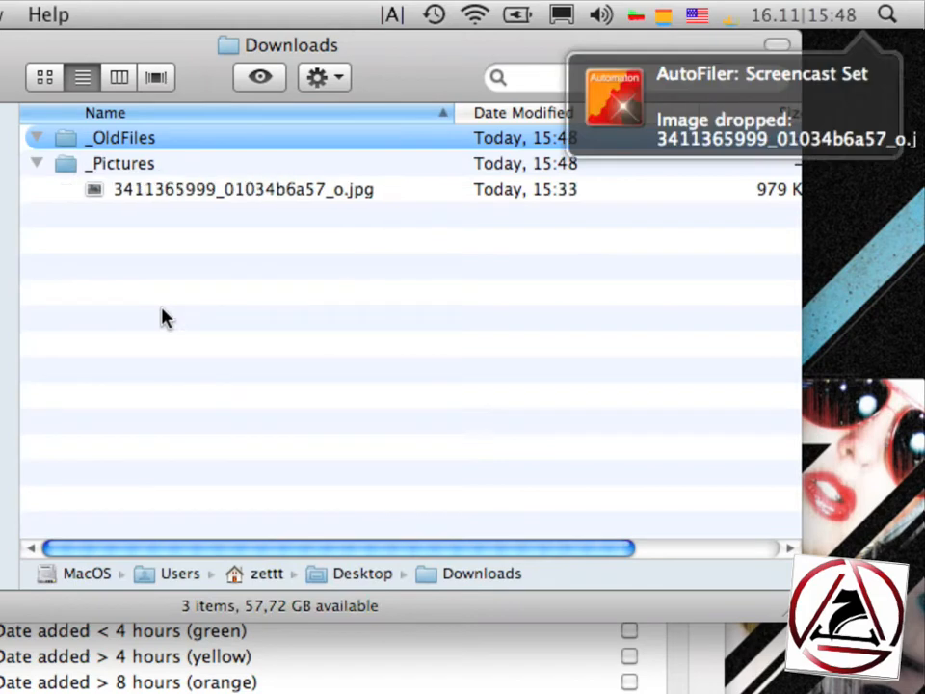
pyautogui.click(103, 192)
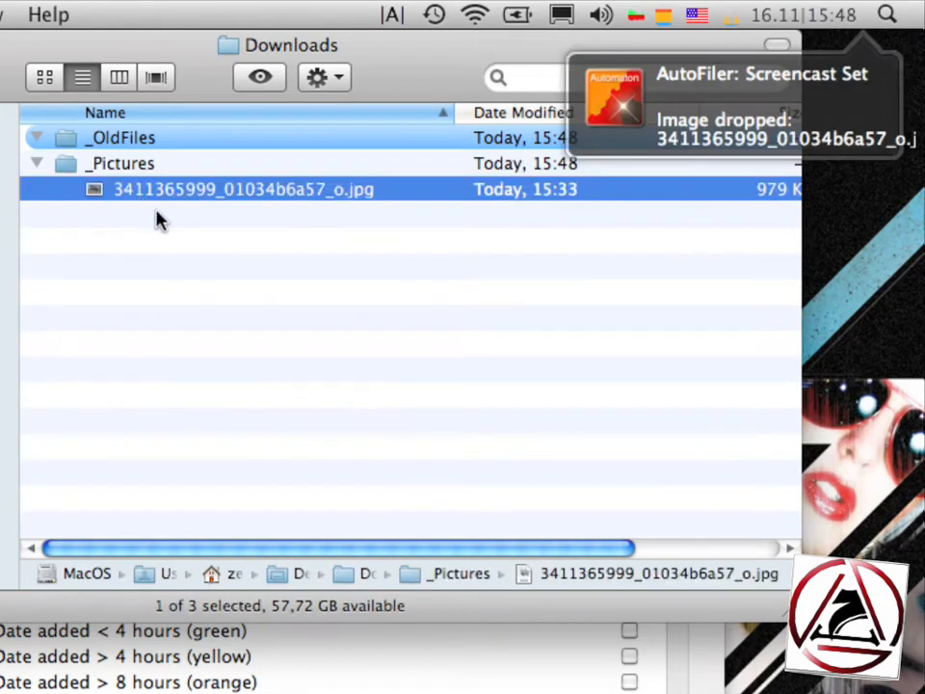
pyautogui.click(159, 282)
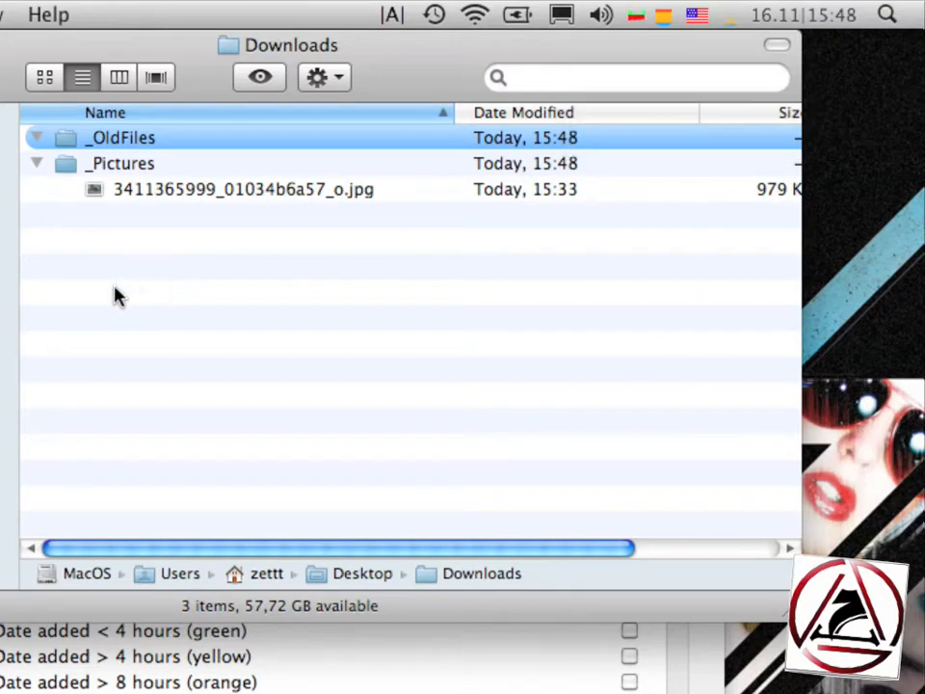
pyautogui.click(122, 164)
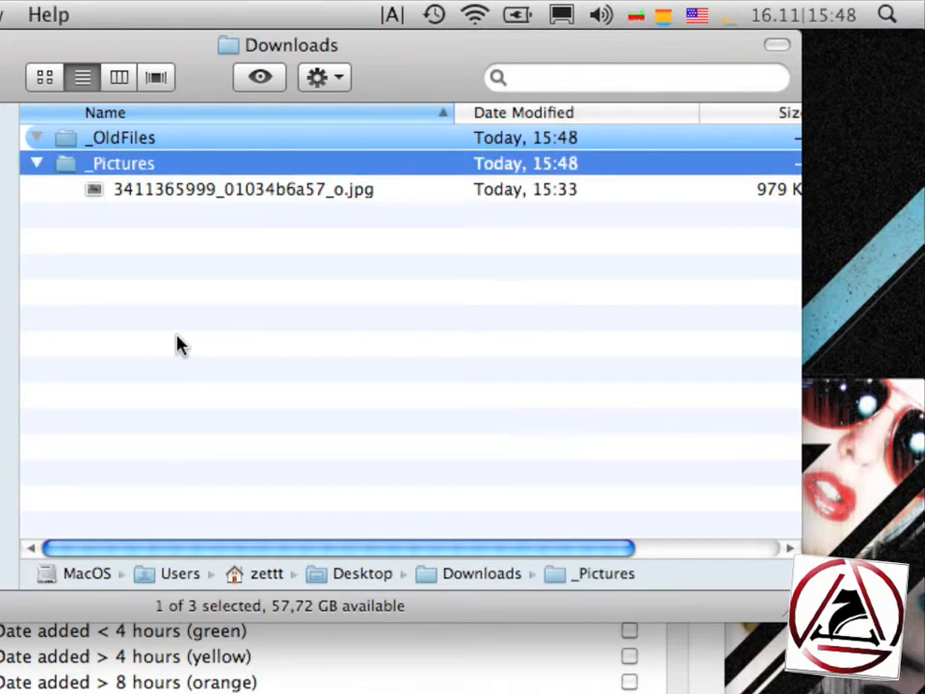
pyautogui.click(145, 310)
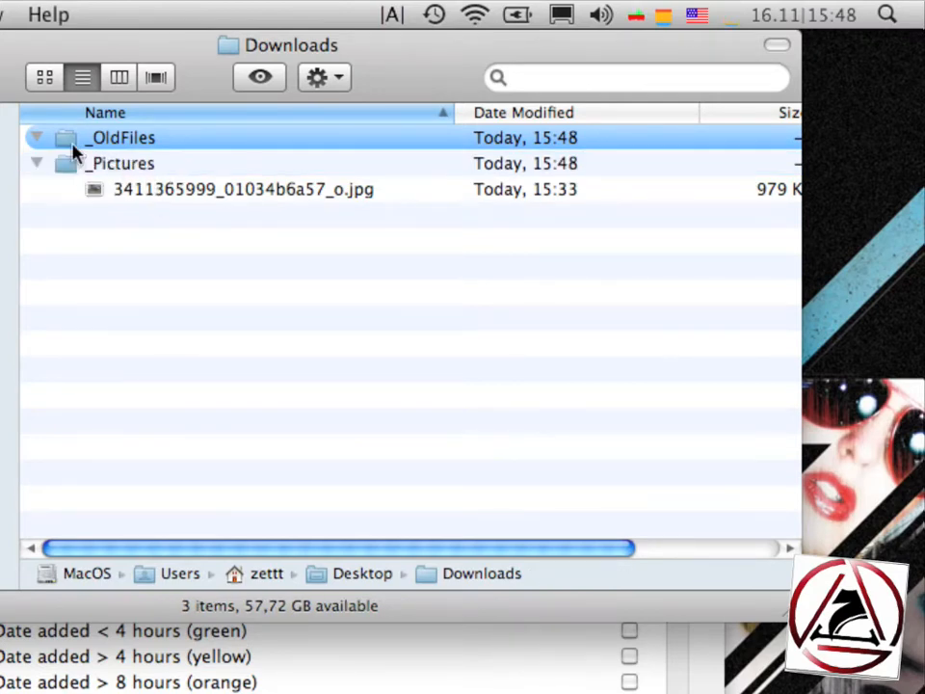
# Step: Open the Ignore _OldFiles Folder rule in Filer and rename it to Ignore Folders
pyautogui.click(197, 682)
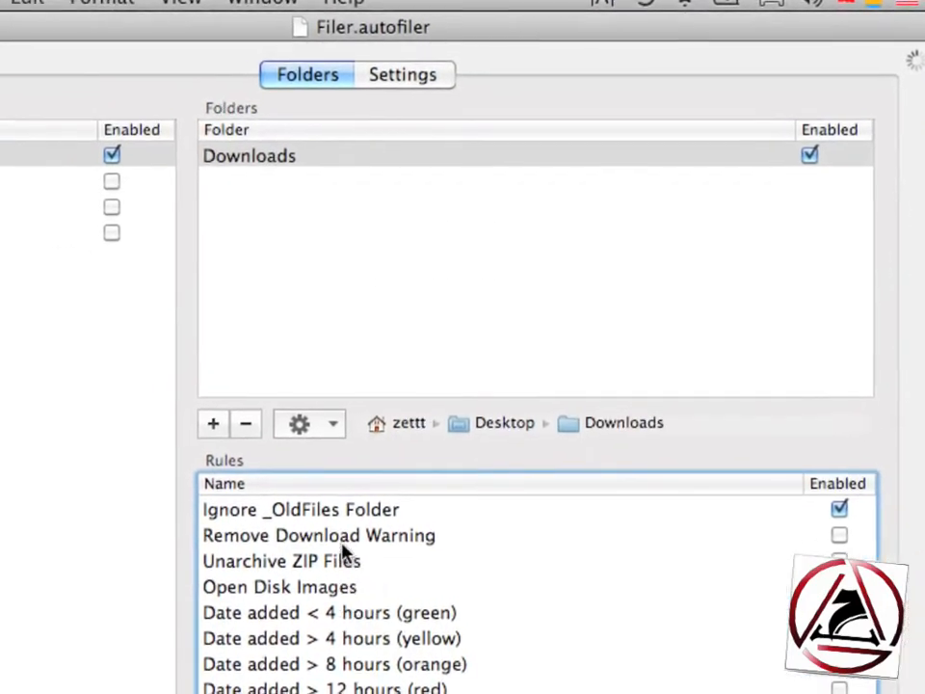
pyautogui.doubleClick(409, 511)
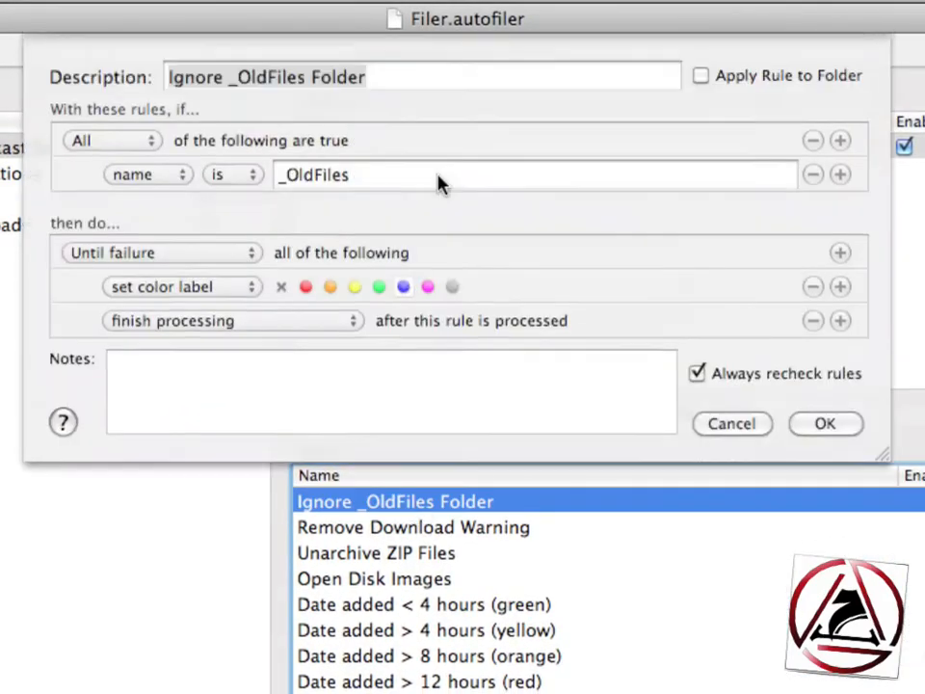
pyautogui.click(303, 75)
pyautogui.hotkey('alt', 'shift', 'Left')
pyautogui.press('BackSpace')
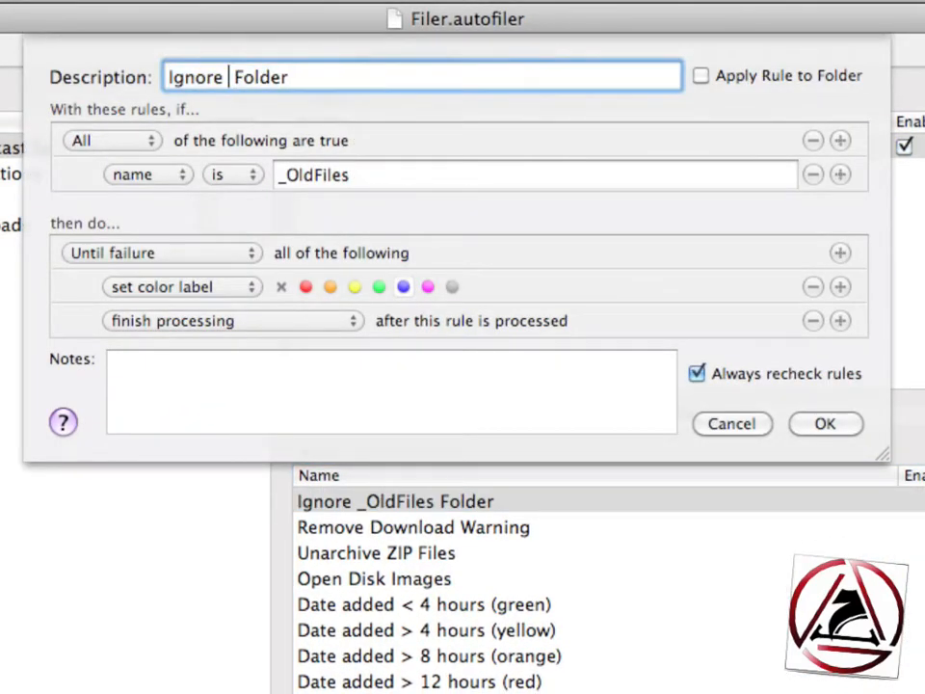
pyautogui.press('BackSpace')
pyautogui.hotkey('alt', 'Right')
pyautogui.write('s')
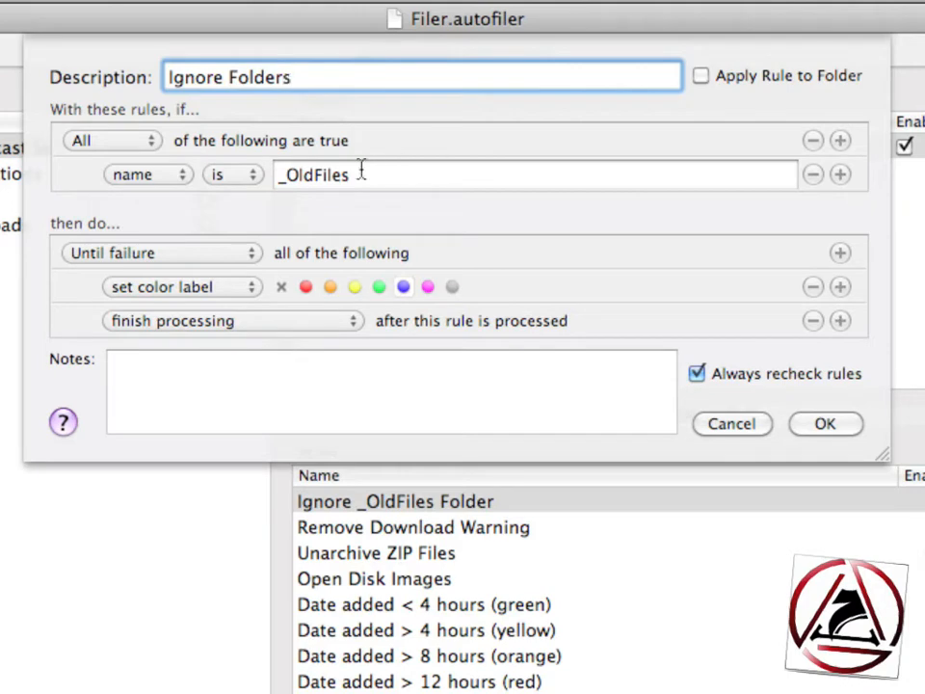
# Step: Make the rule match any condition, add the condition that the name is _Pictures, accept it, and select _Pictures in Finder
pyautogui.click(91, 141)
pyautogui.click(91, 123)
pyautogui.click(840, 175)
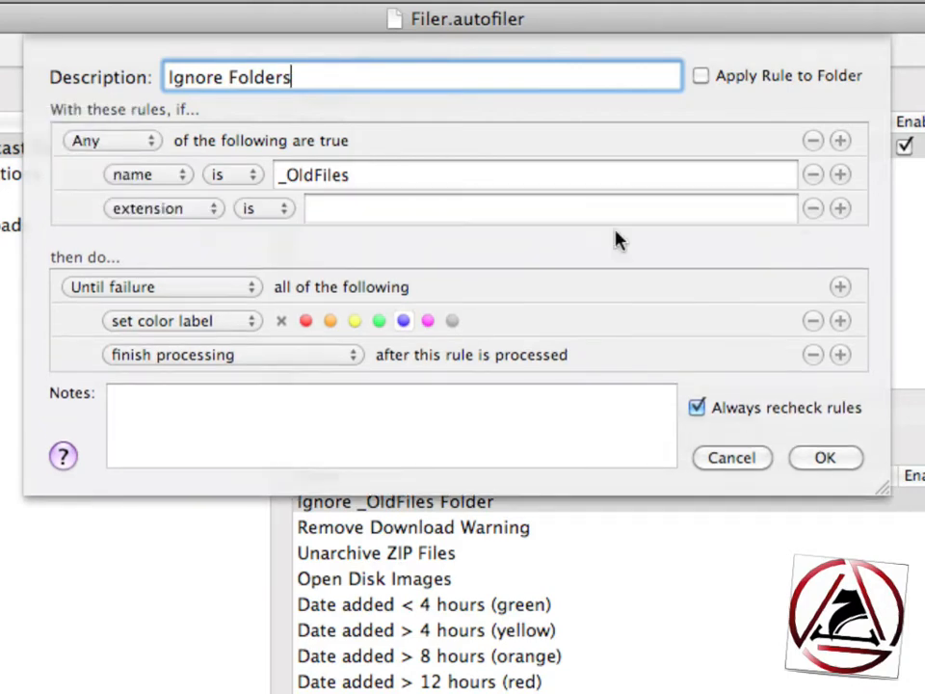
pyautogui.click(190, 208)
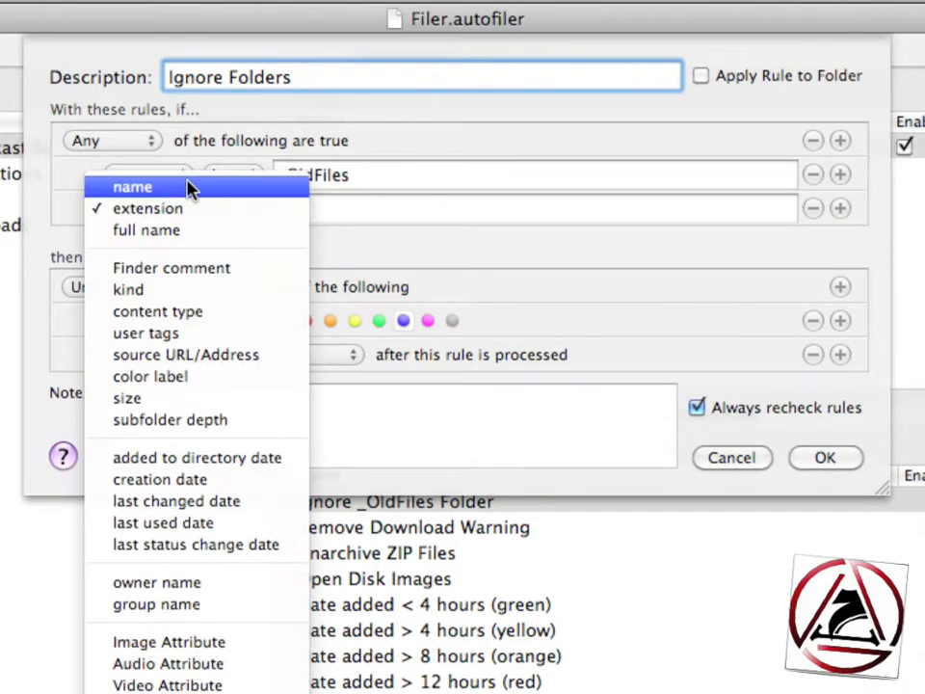
pyautogui.click(190, 186)
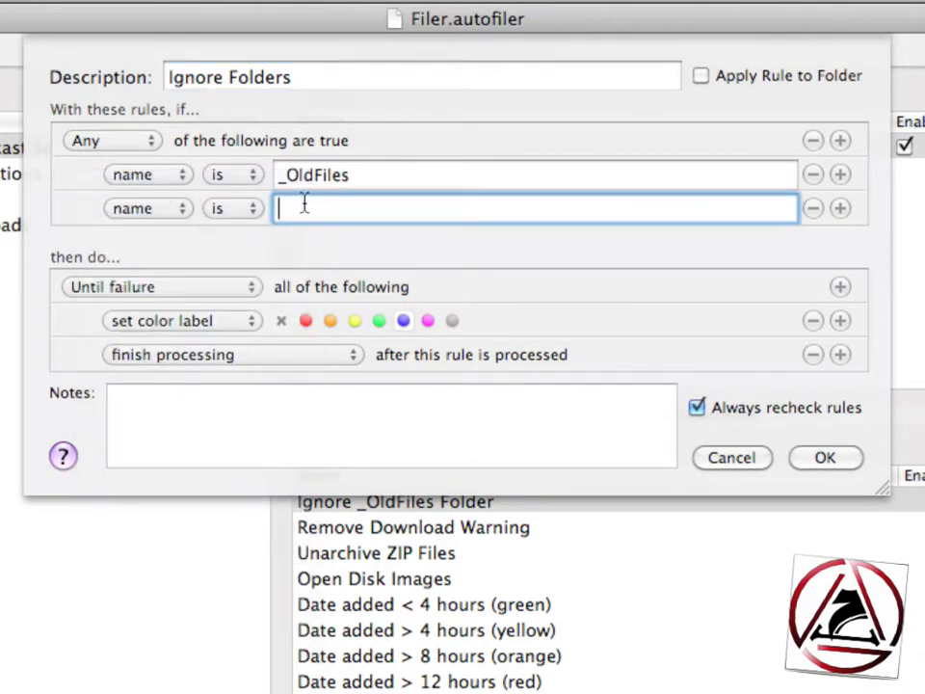
pyautogui.write('_Pictures')
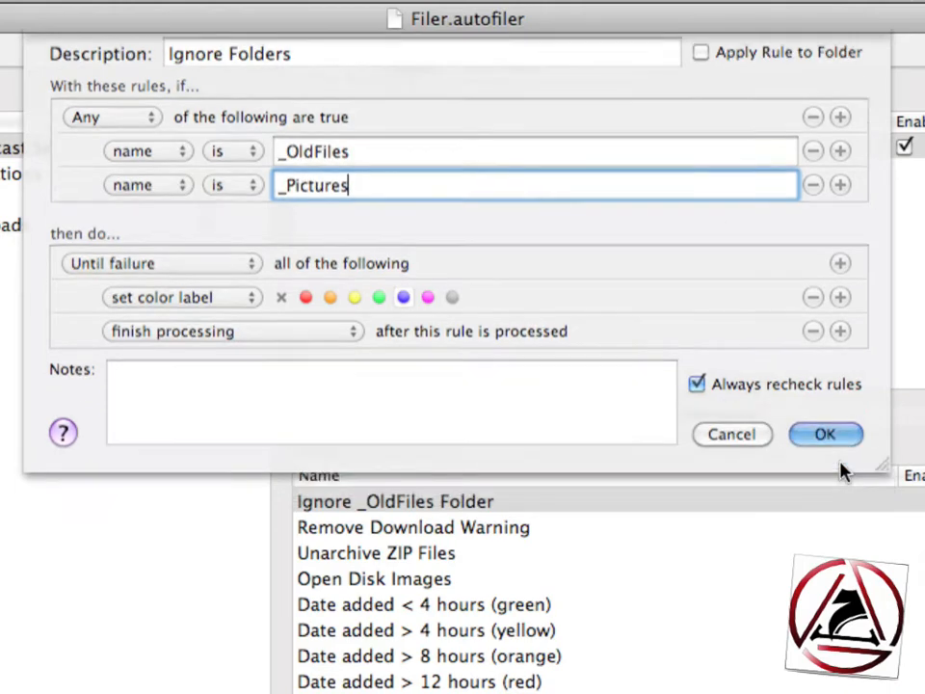
pyautogui.click(836, 462)
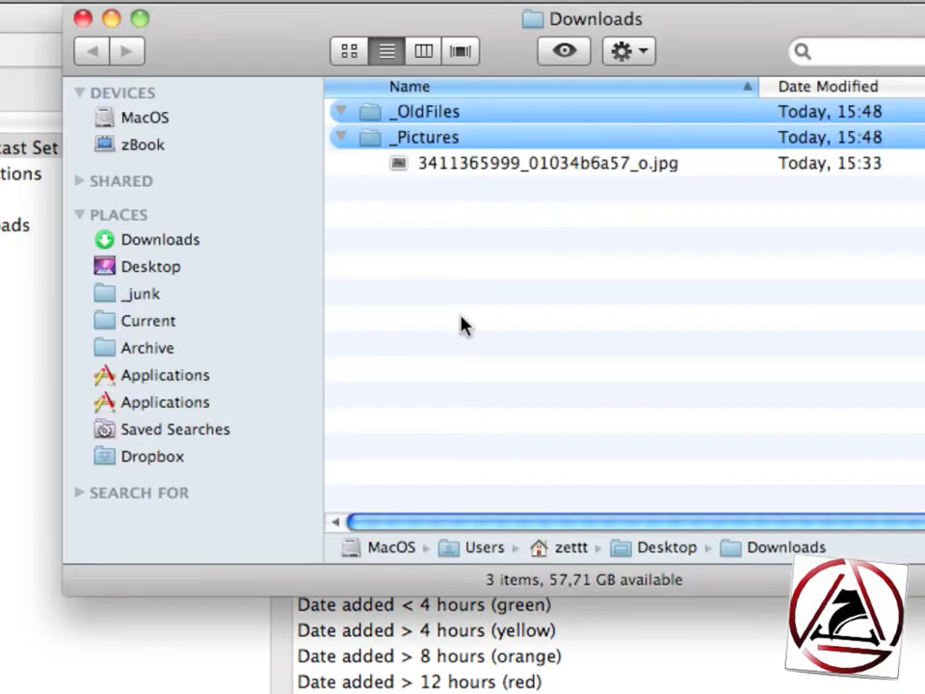
pyautogui.click(393, 141)
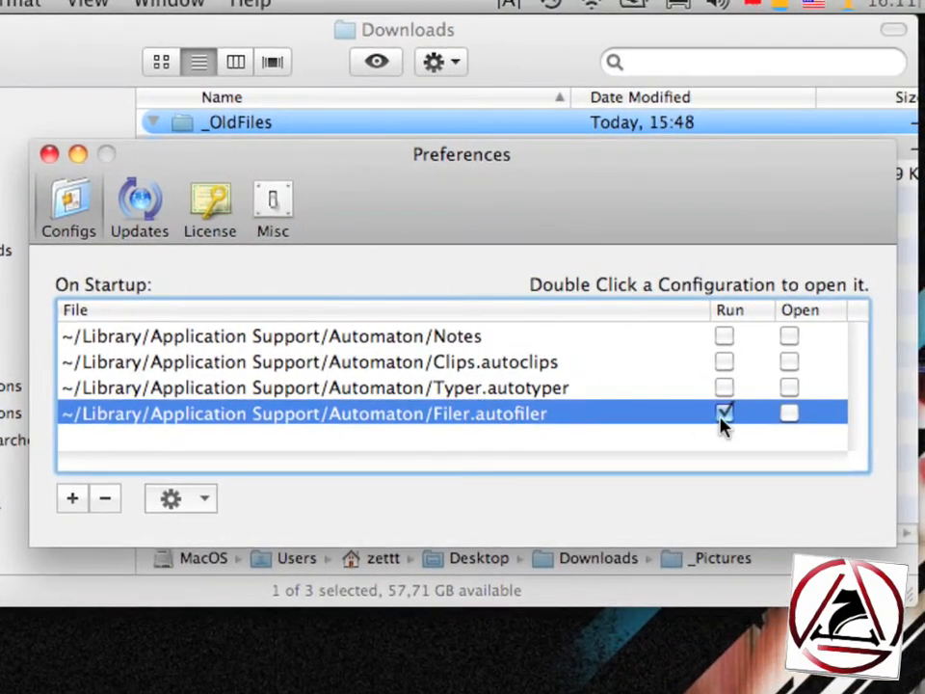
# Step: In Automaton's preferences, set Typer.autotyper instead of Filer.autofiler to run on startup, and open the Typer configuration
pyautogui.click(723, 387)
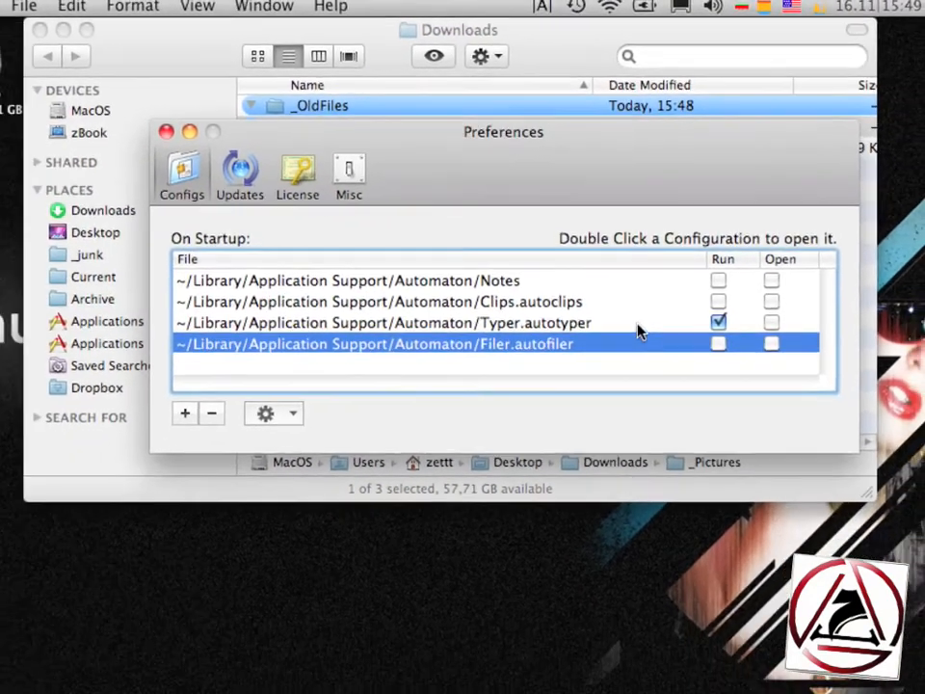
pyautogui.doubleClick(635, 350)
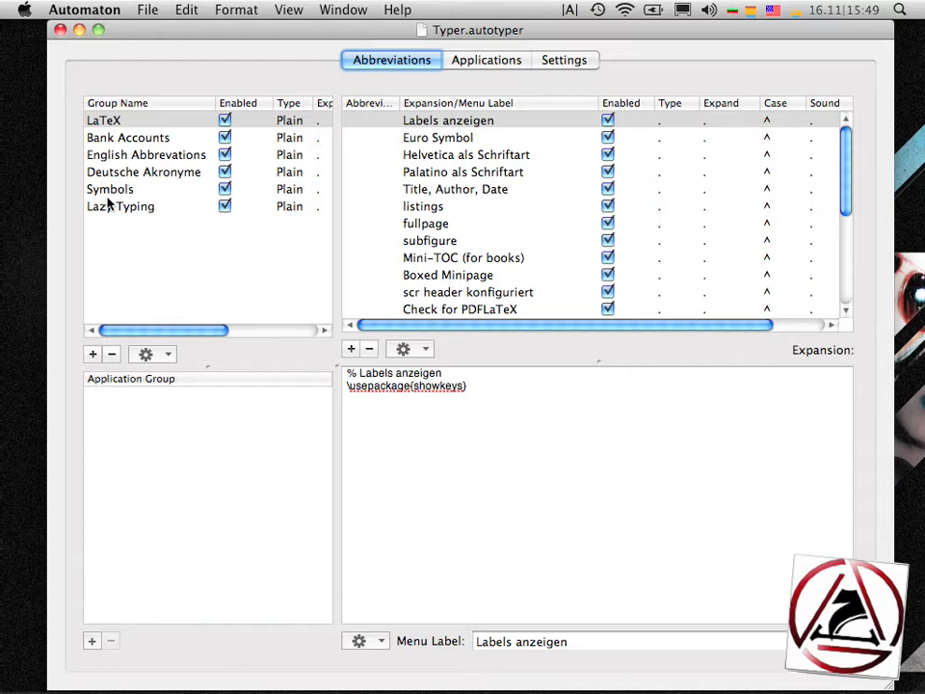
# Step: Switch to TextMate and insert the left arrow from Typer's Symbols group into the empty document
pyautogui.press('super+Tab')
pyautogui.press('super+Tab')
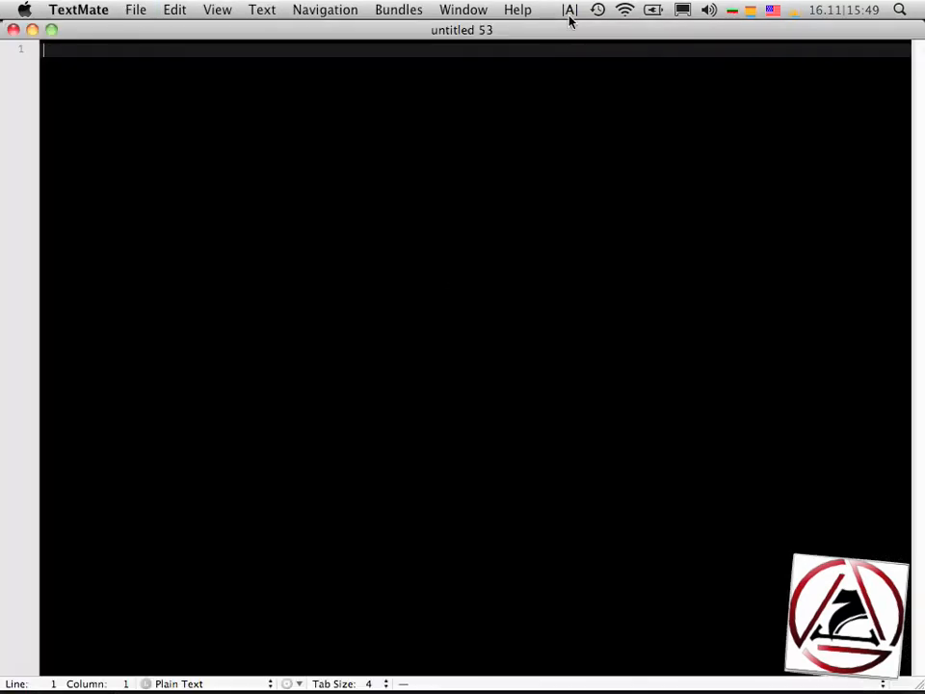
pyautogui.click(569, 10)
pyautogui.moveTo(599, 148)
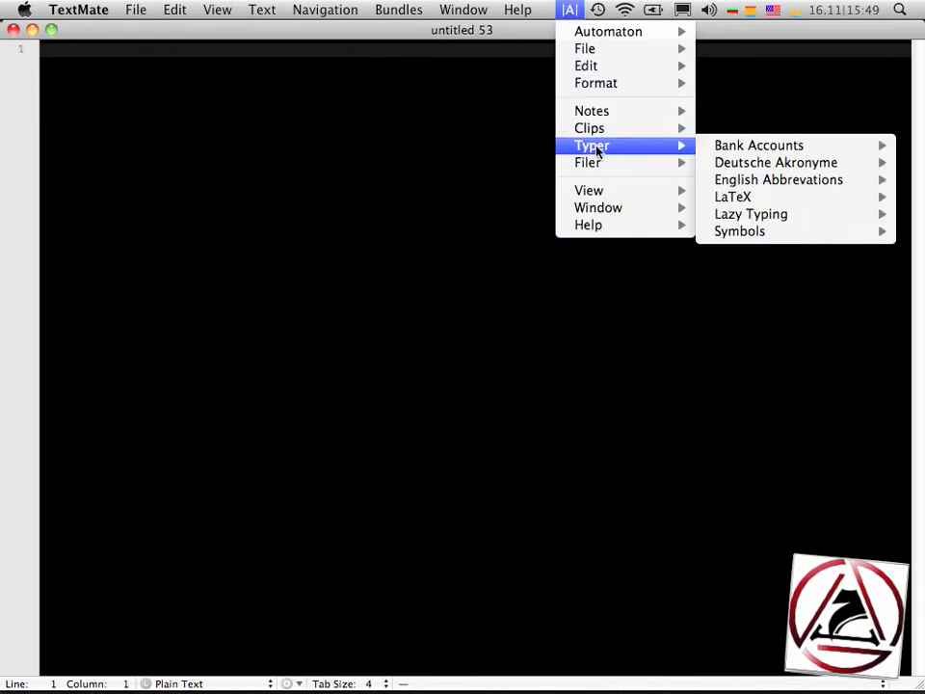
pyautogui.moveTo(753, 219)
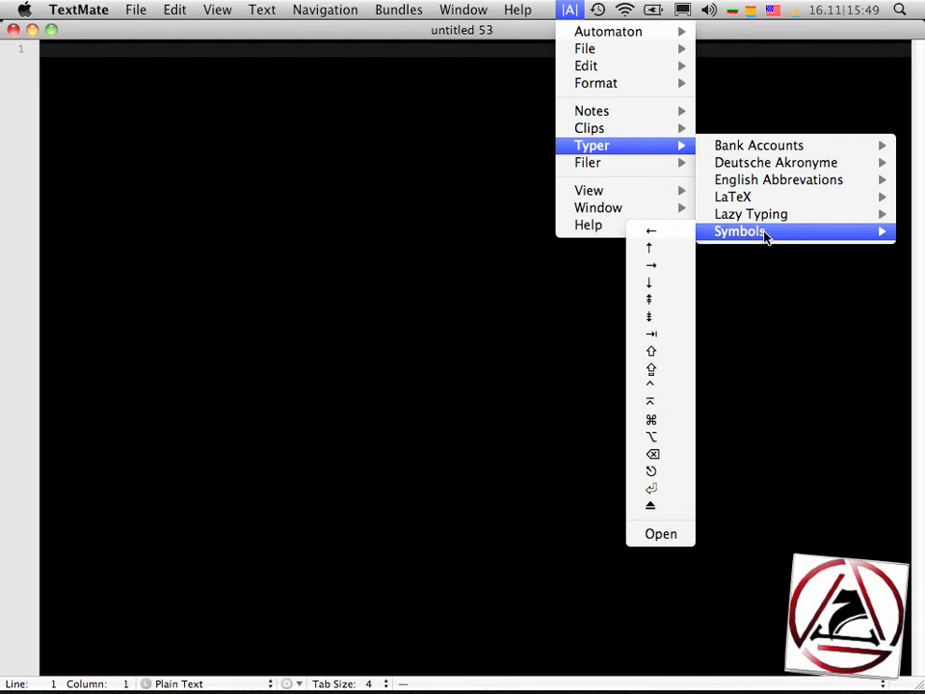
pyautogui.click(680, 231)
# Step: Insert the Digitales Grundrauschen snippet from Typer's Lazy Typing group after the arrow
pyautogui.click(569, 10)
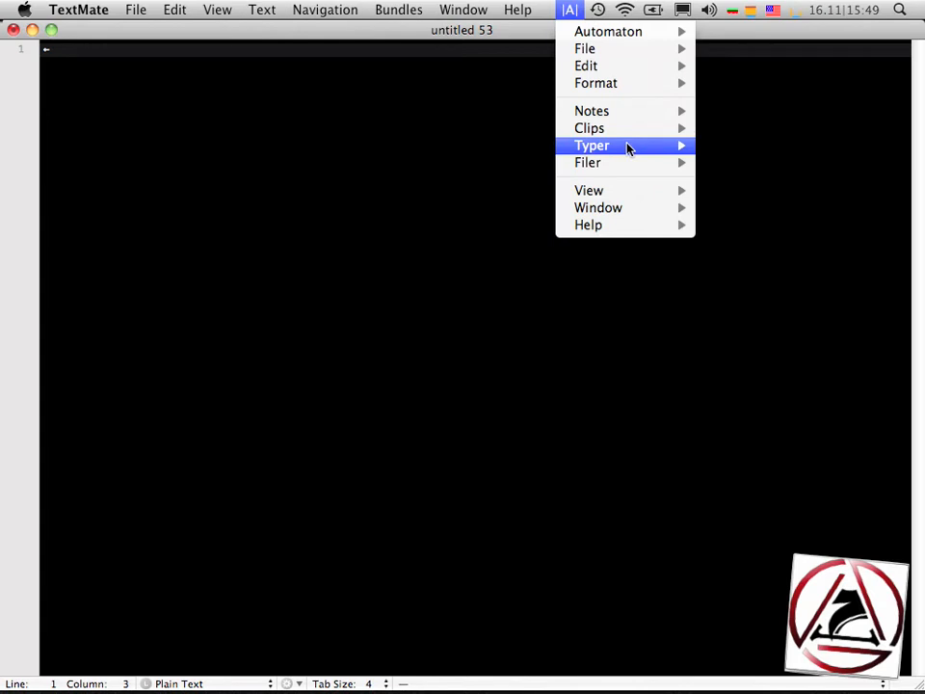
pyautogui.moveTo(630, 147)
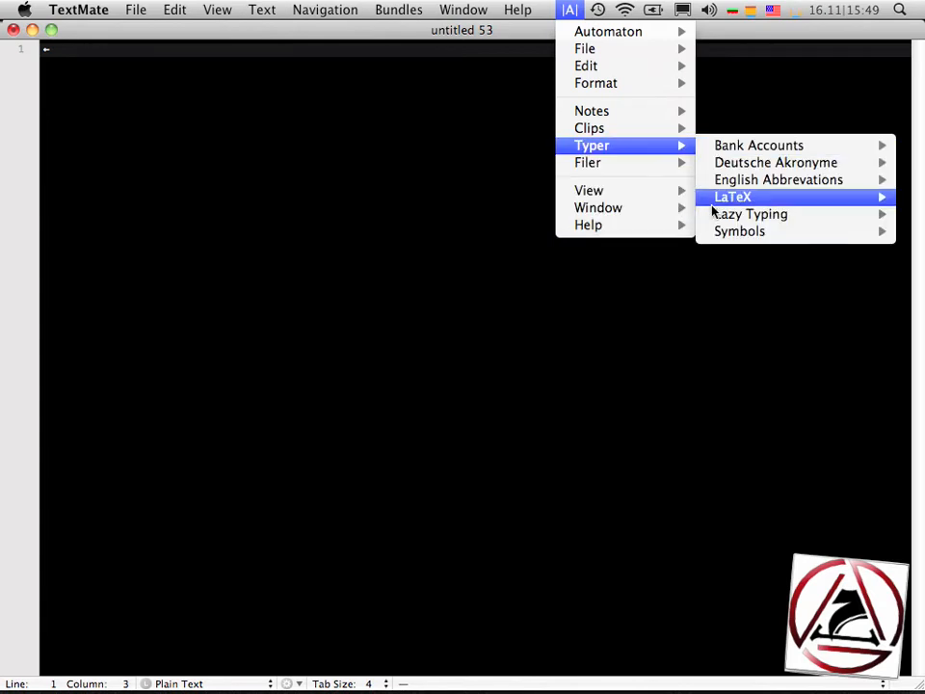
pyautogui.moveTo(716, 212)
pyautogui.click(592, 220)
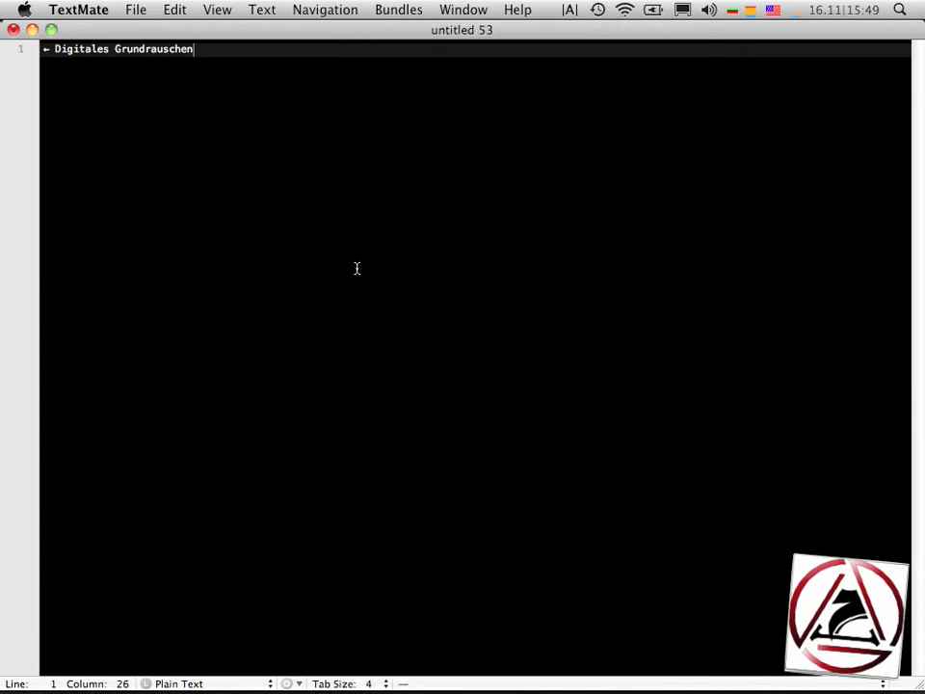
# Step: Delete all the text in the TextMate document
pyautogui.press('super+a')
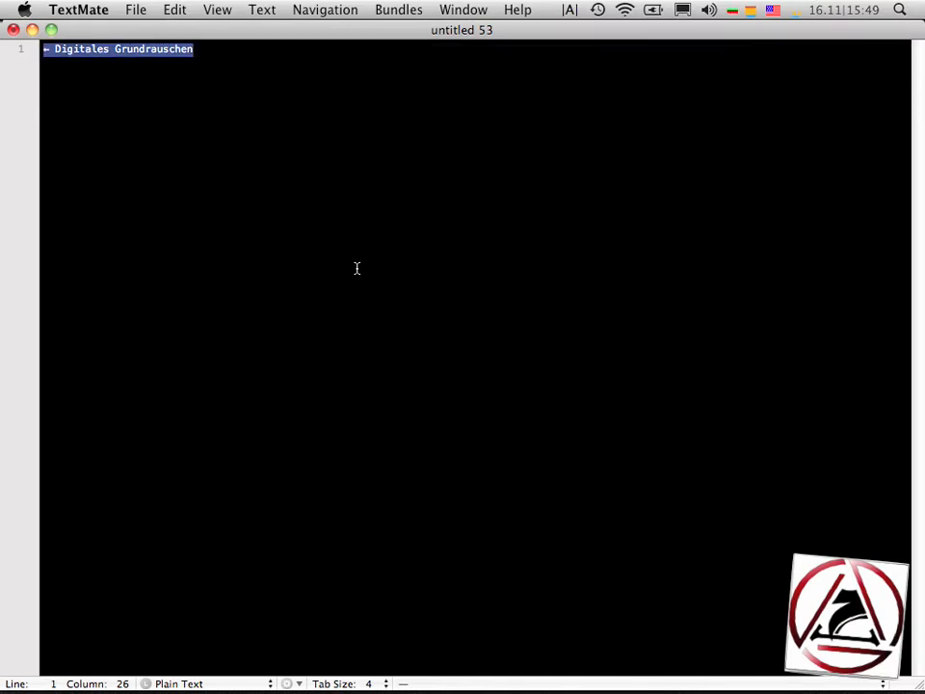
pyautogui.press('BackSpace')
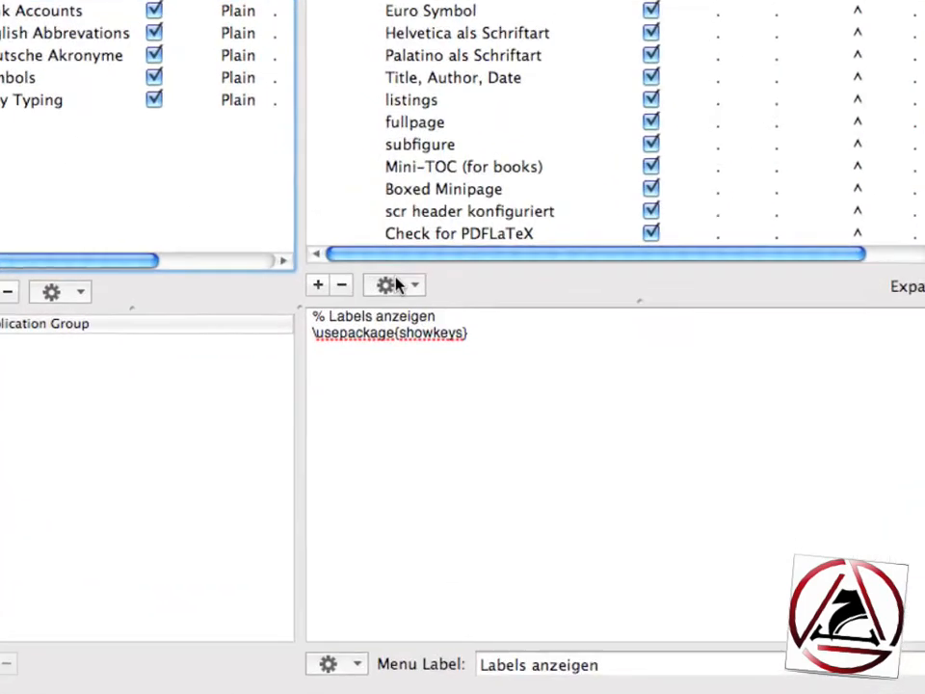
# Step: Return to Typer and review the Type and Expand options for Labels anzeigen and the LaTeX group's snippets and column settings
pyautogui.click(402, 344)
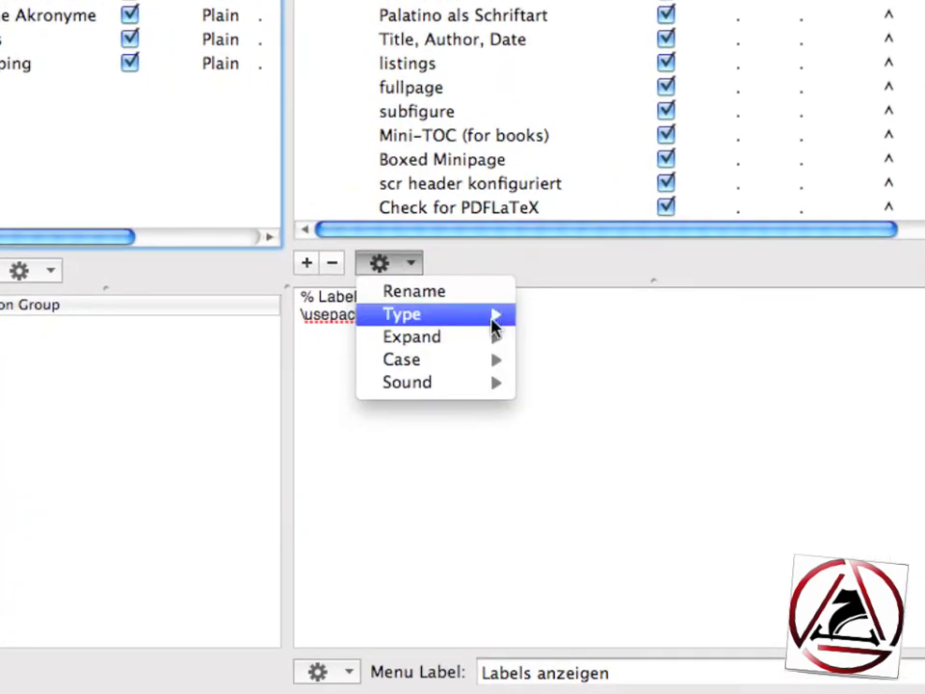
pyautogui.moveTo(475, 320)
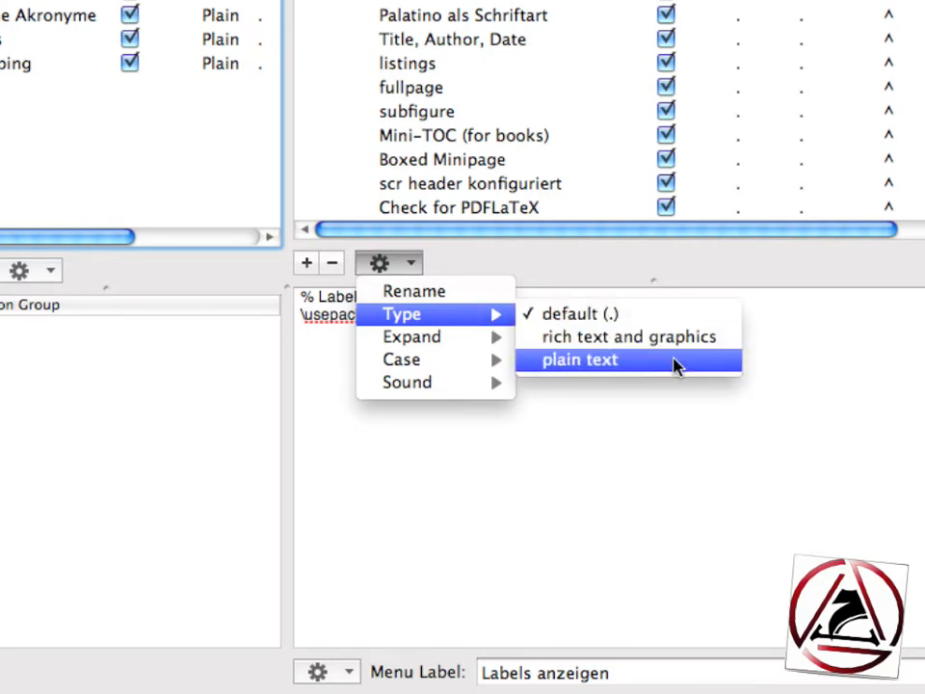
pyautogui.moveTo(457, 343)
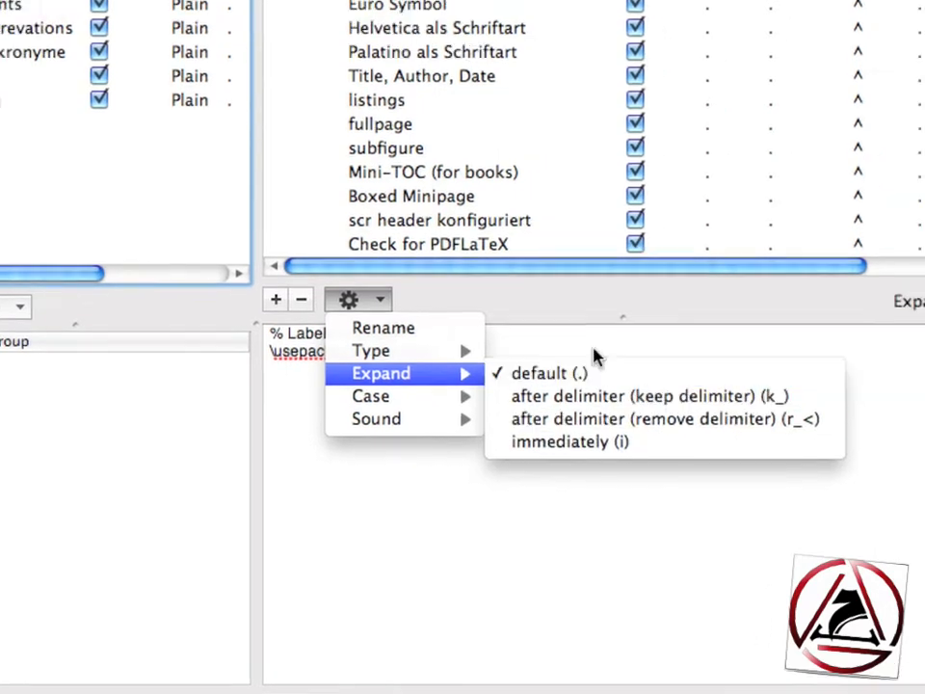
pyautogui.click(727, 20)
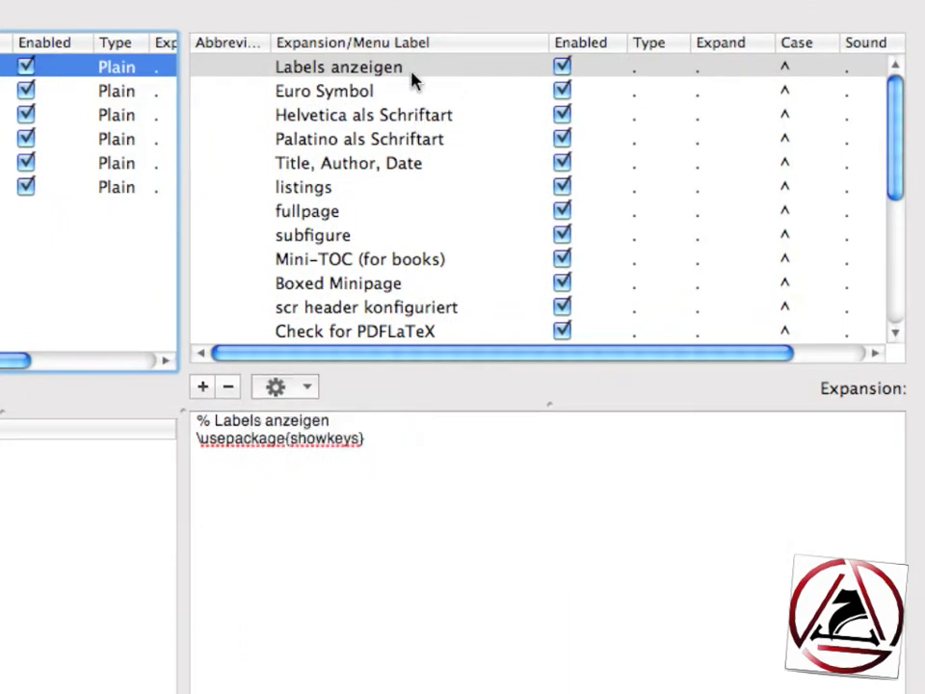
pyautogui.scroll(-5, 413, 77)
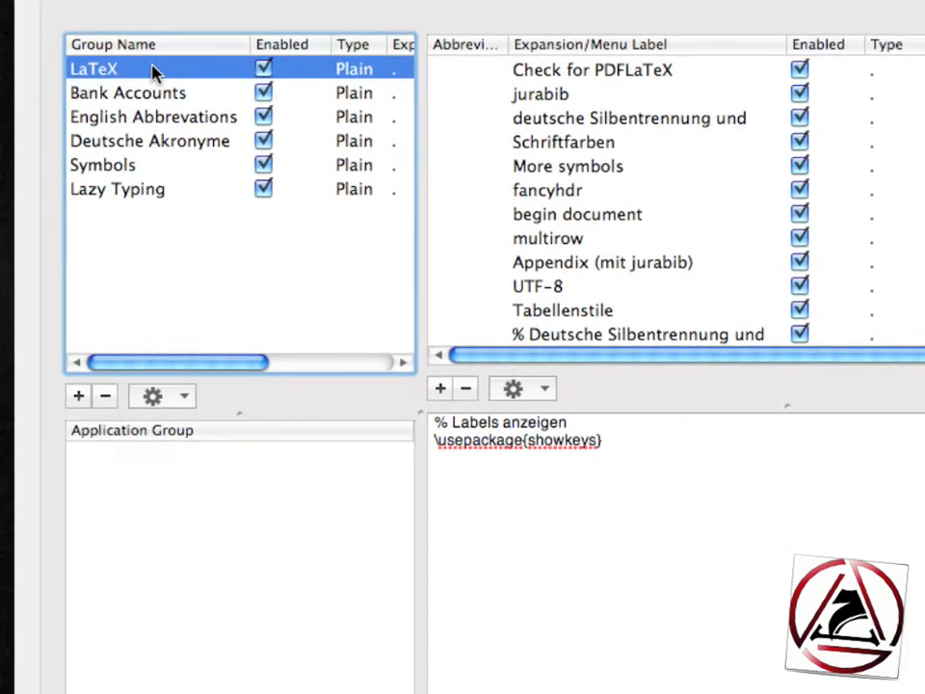
pyautogui.hscroll(8, 154, 72)
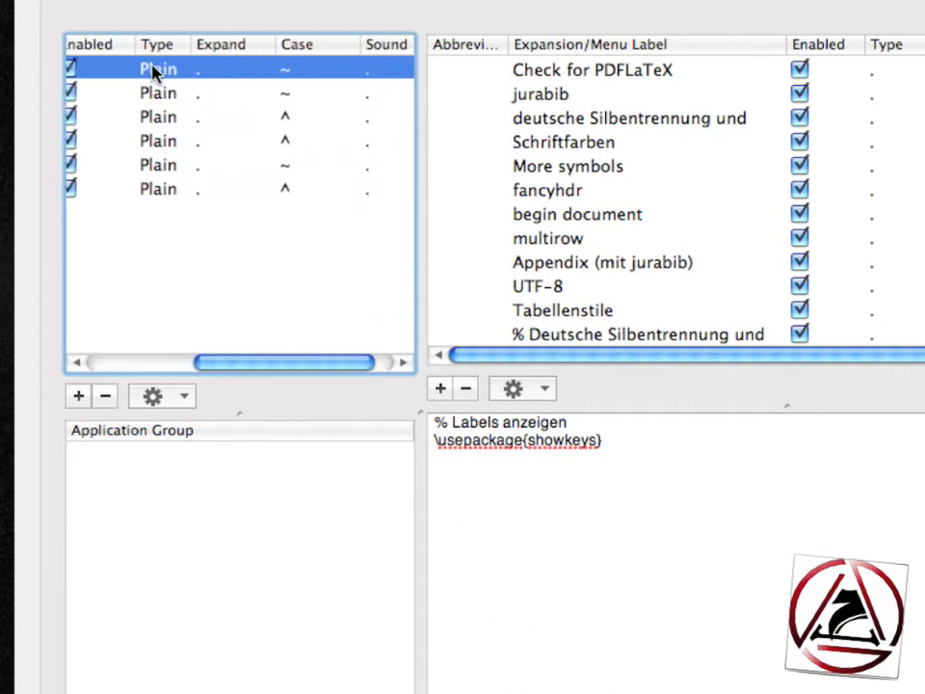
pyautogui.hscroll(3, 222, 72)
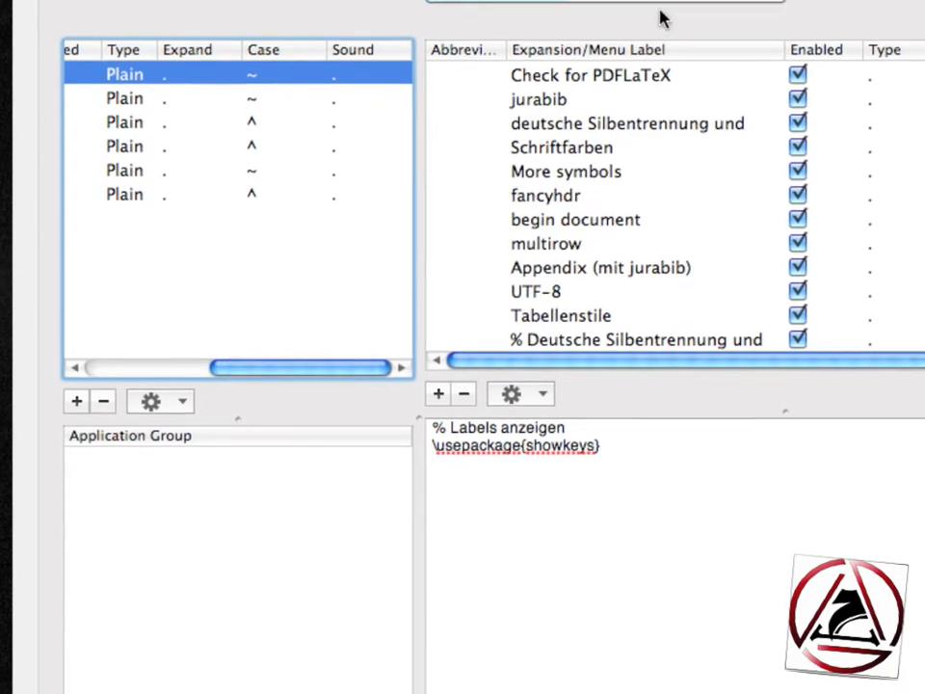
# Step: Open Typer's default settings and browse the available sounds, keeping tick selected
pyautogui.click(756, 9)
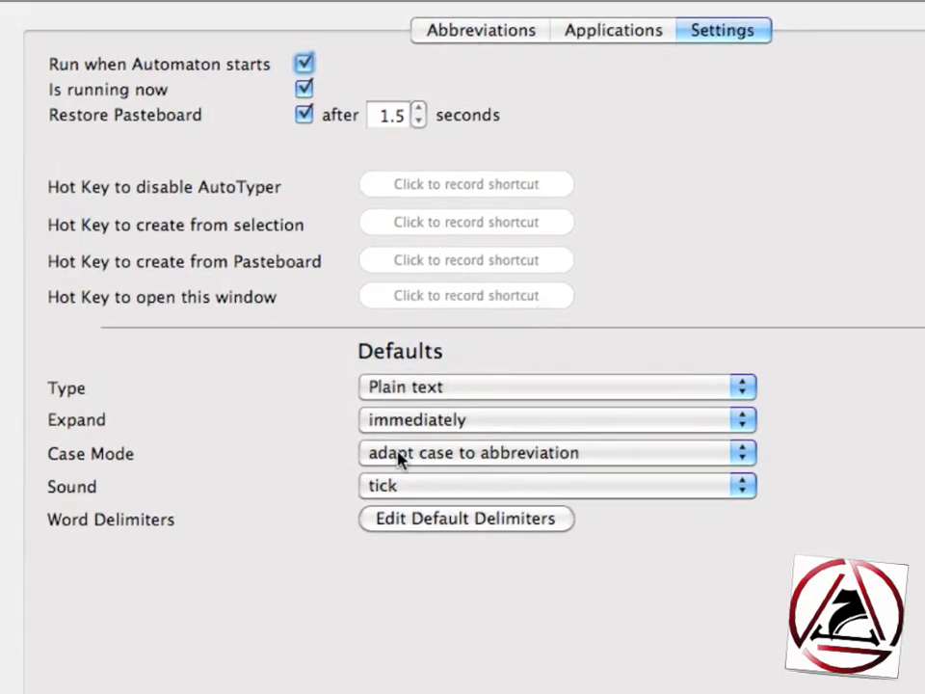
pyautogui.click(364, 493)
pyautogui.scroll(15, 592, 533)
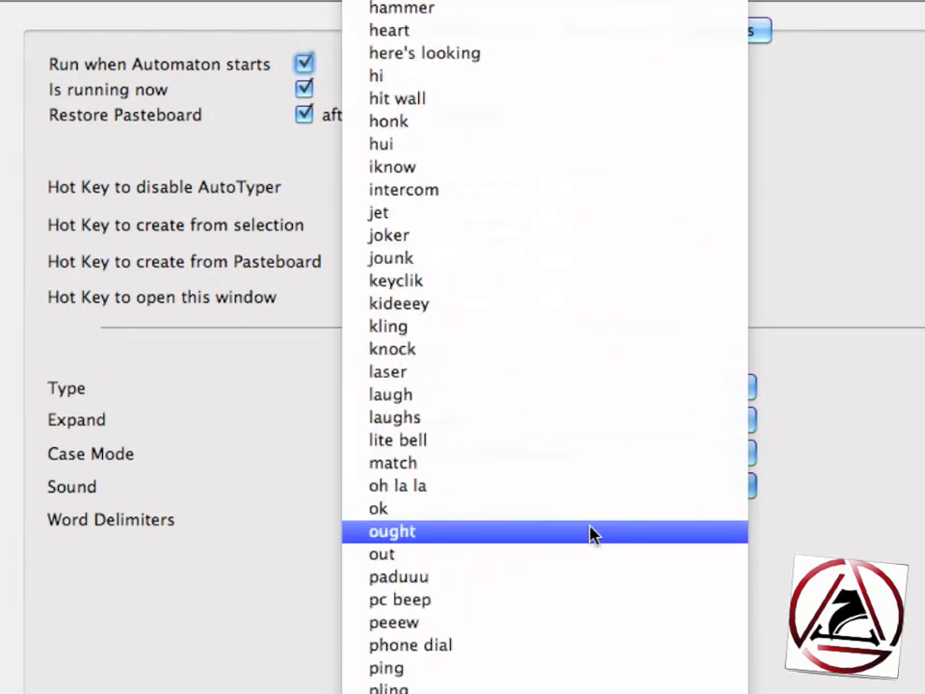
pyautogui.scroll(-20, 592, 533)
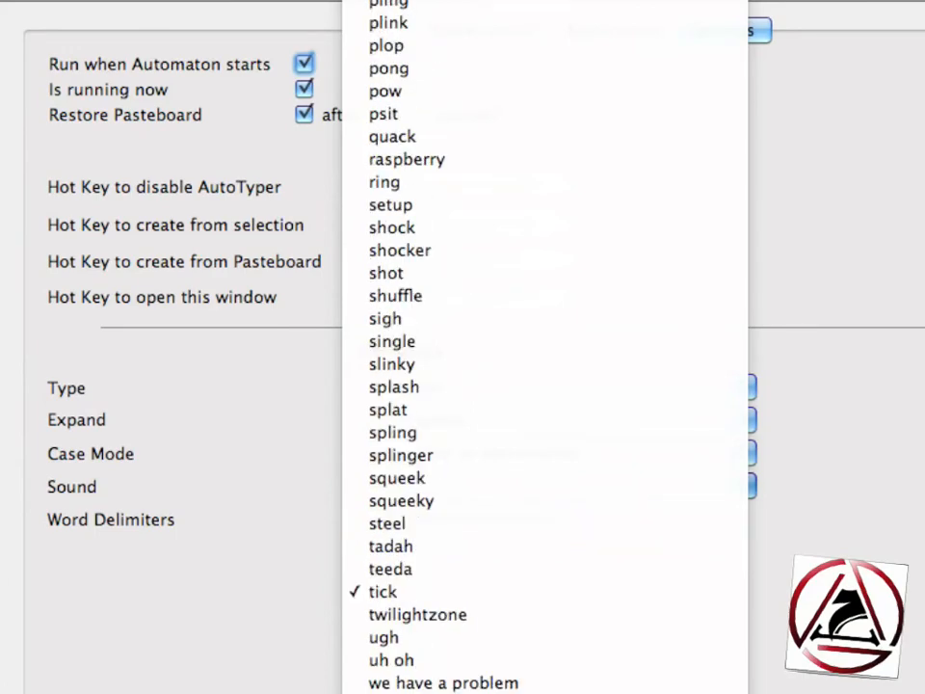
pyautogui.click(685, 592)
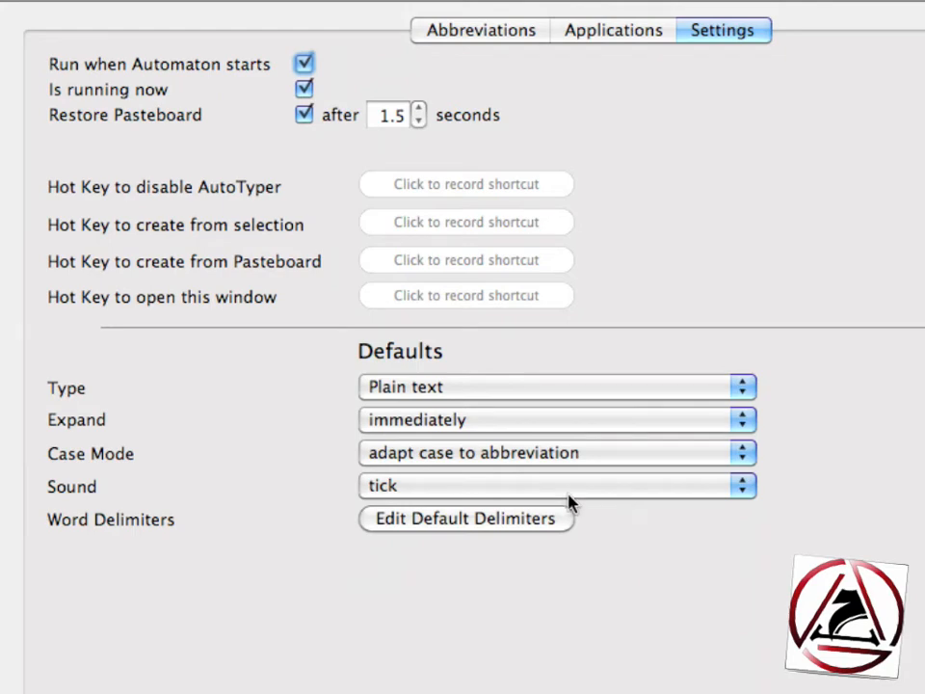
# Step: Add an abbreviation group with the default name New Group and view its available actions, such as importing and predefined groups
pyautogui.click(528, 39)
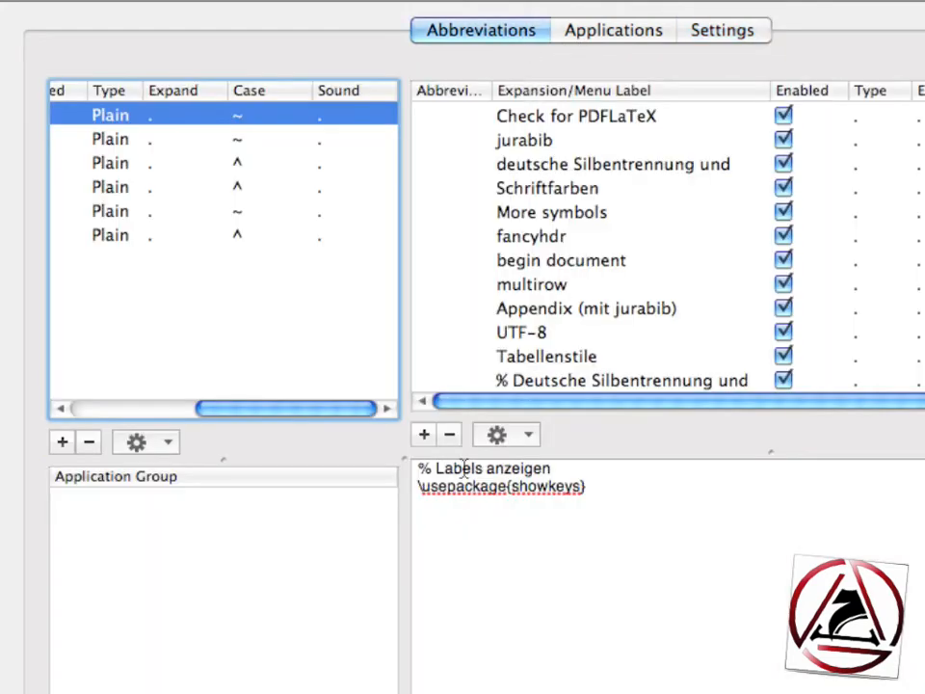
pyautogui.click(62, 442)
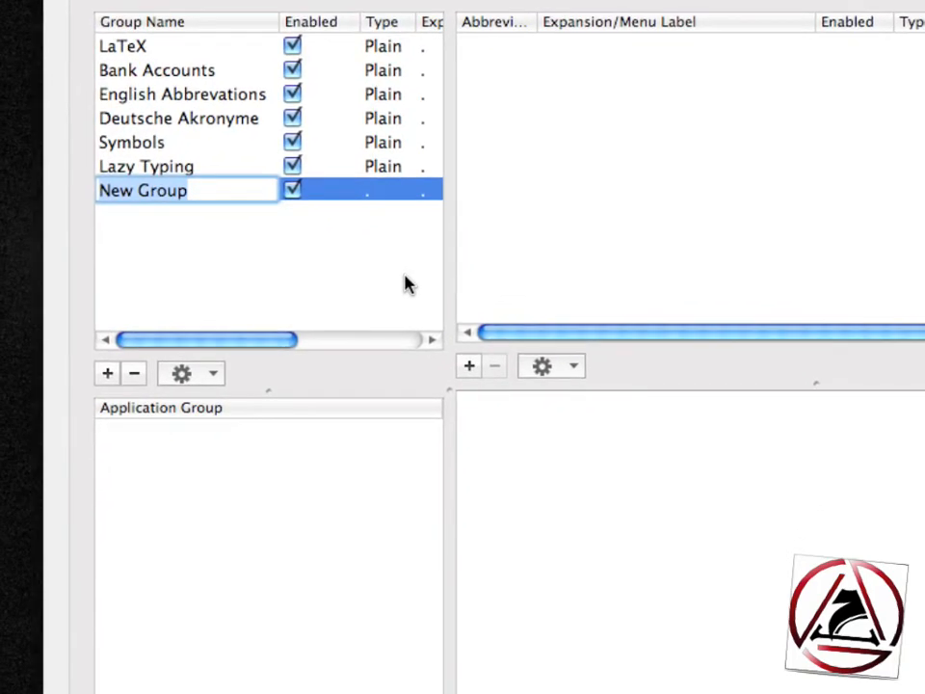
pyautogui.press('Return')
pyautogui.click(202, 377)
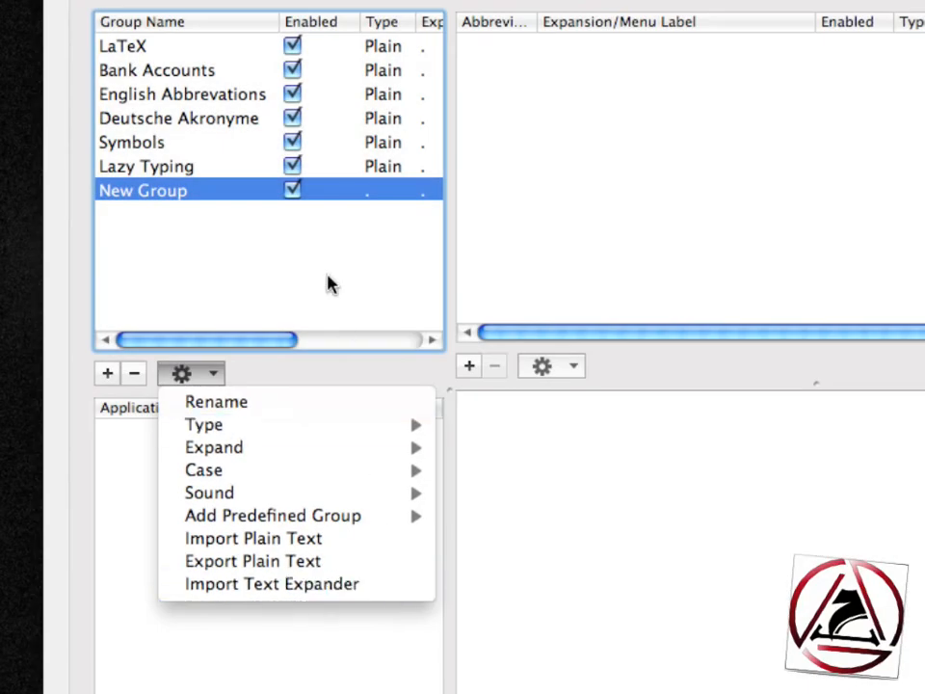
pyautogui.click(247, 224)
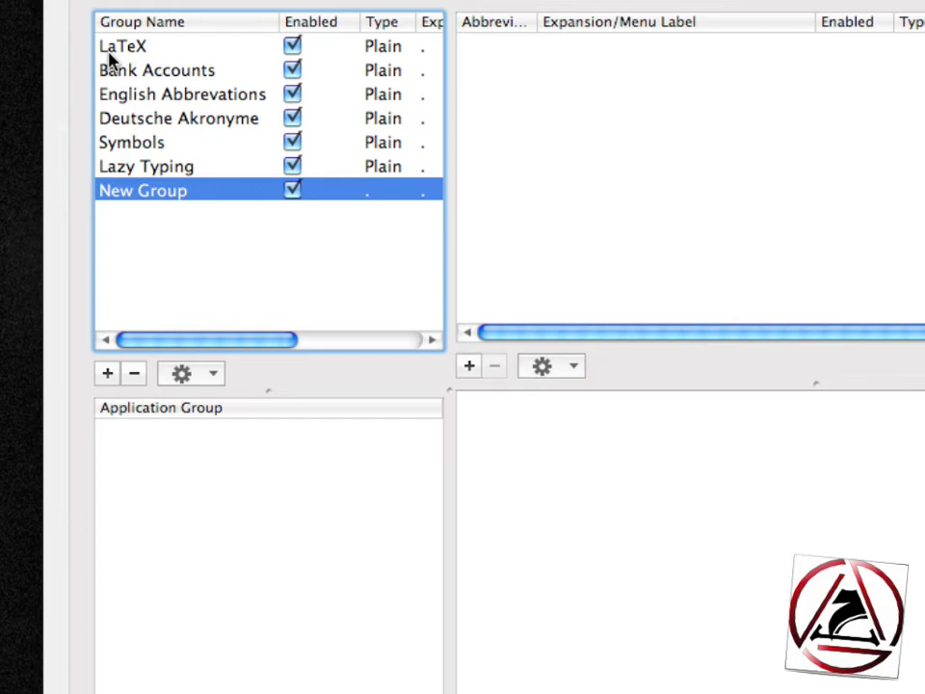
# Step: Switch to TextMate, enter a first name with blank lines, replace it with a nickname, and clear the document
pyautogui.press('super+Tab')
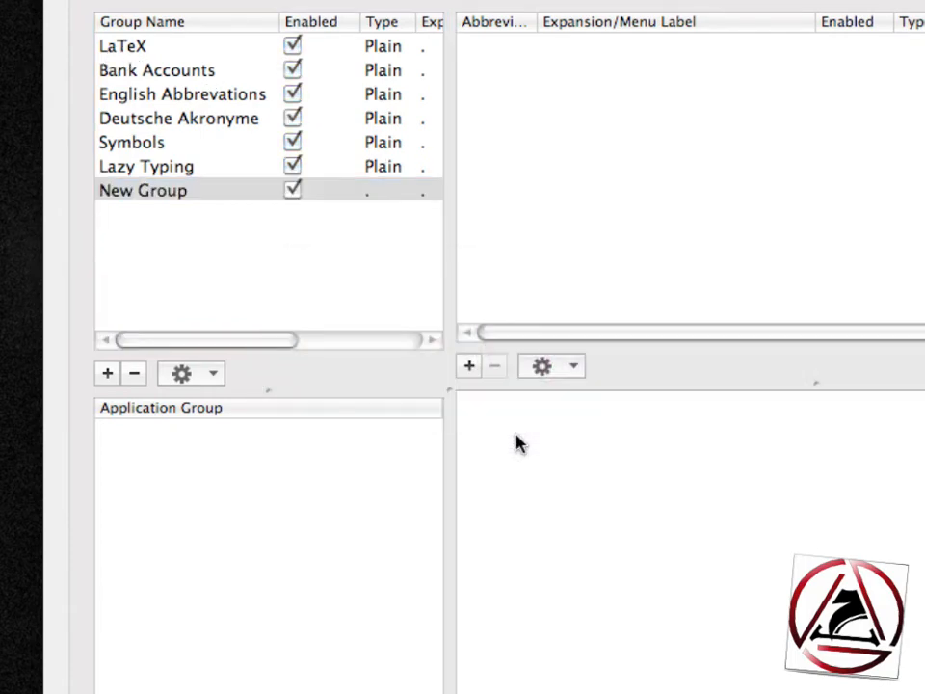
pyautogui.write('Andreas')
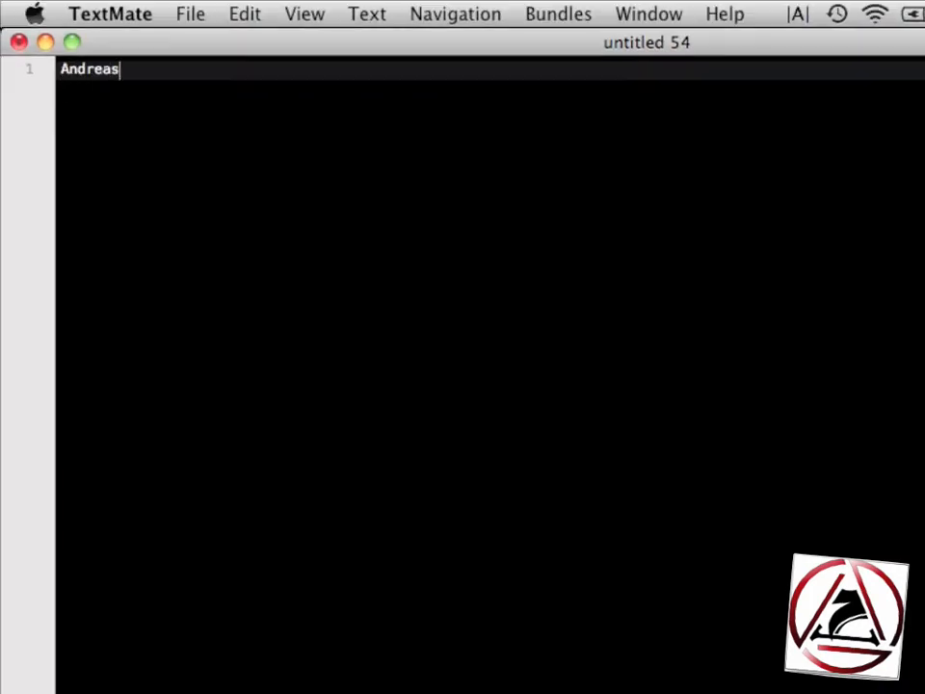
pyautogui.press('Return')
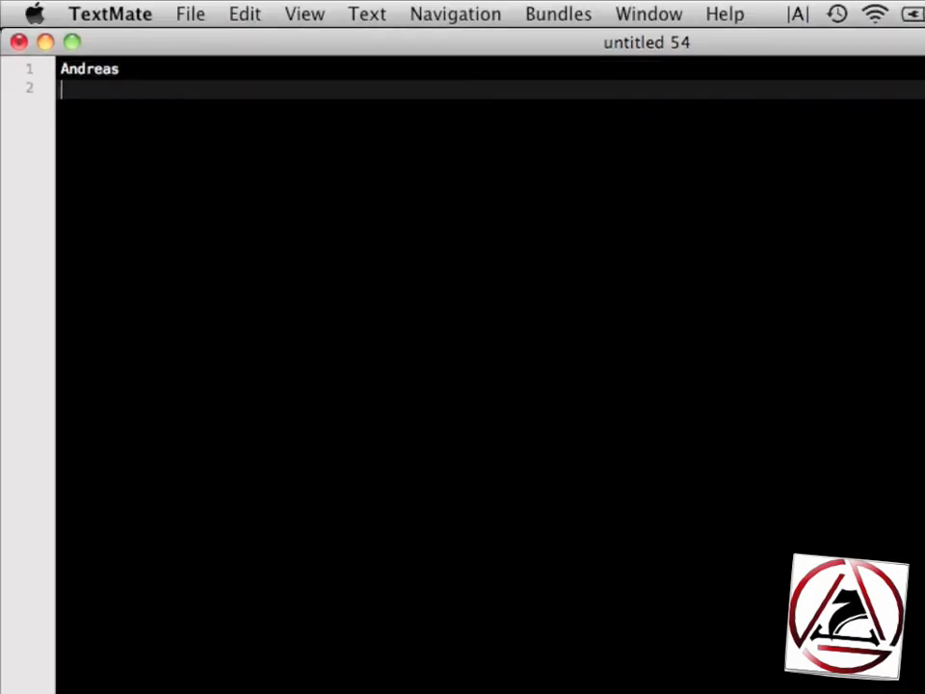
pyautogui.press('Return')
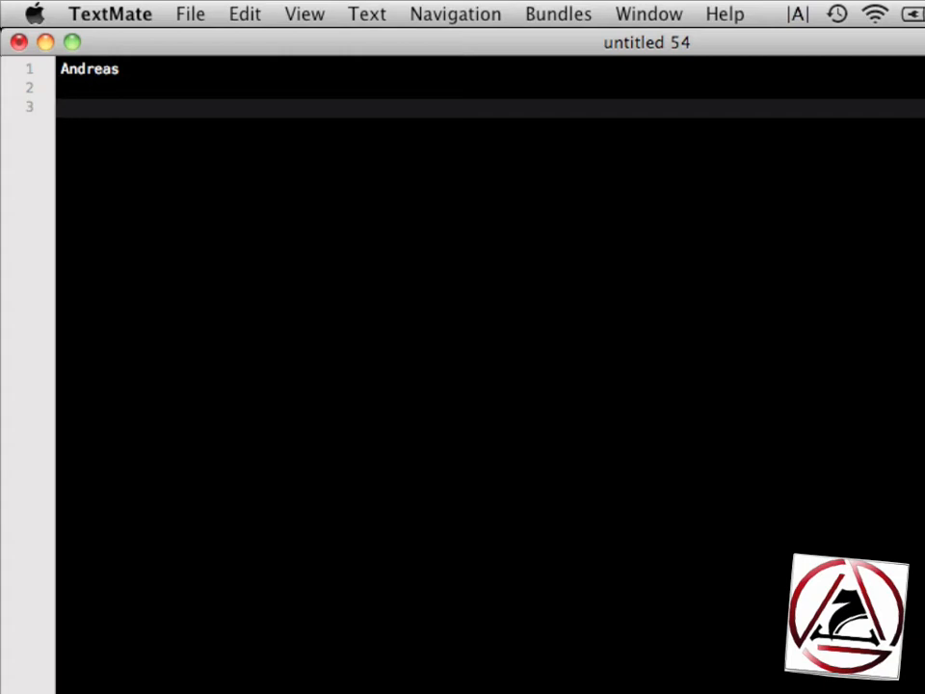
pyautogui.press('super+a')
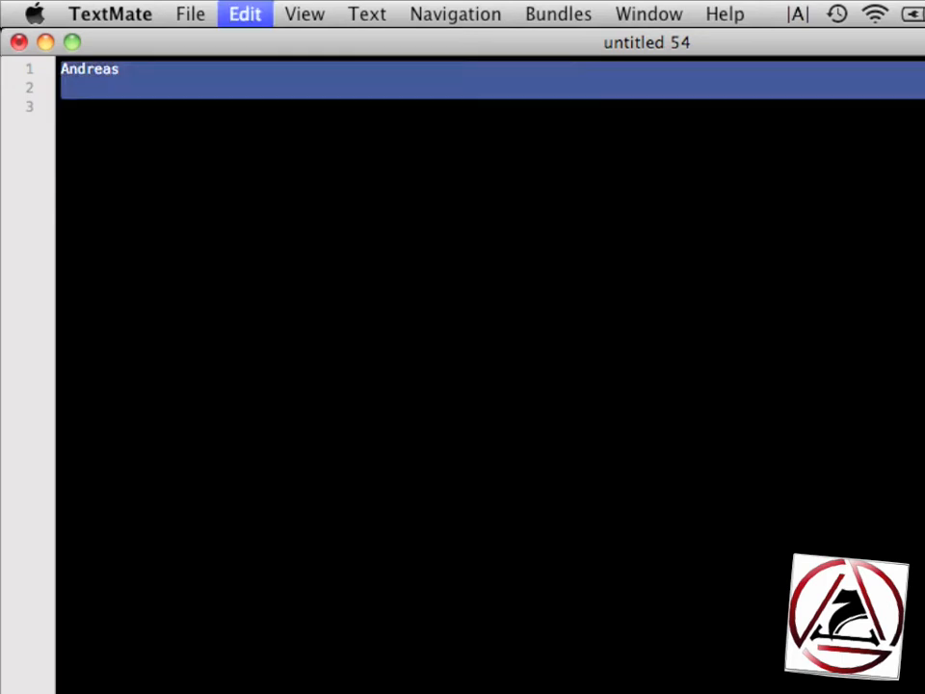
pyautogui.write('Zettt')
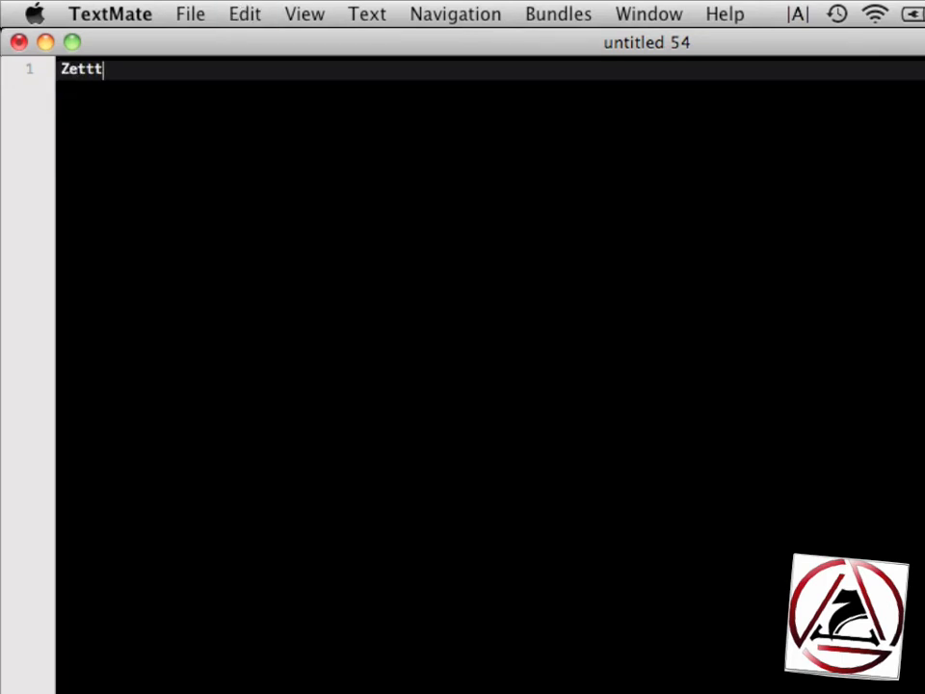
pyautogui.press('super+a')
pyautogui.press('BackSpace')
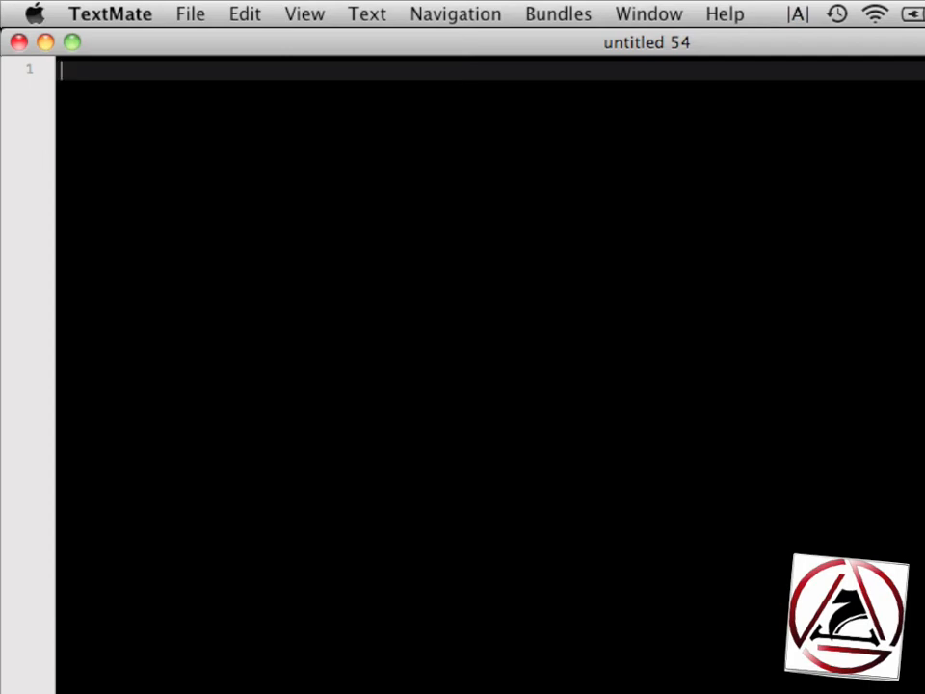
# Step: Expand the ssi abbreviation into its signature block, and discard the text by clearing and closing the document
pyautogui.write('ssi')
pyautogui.press('Tab')
pyautogui.press('Tab')
pyautogui.press('BackSpace')
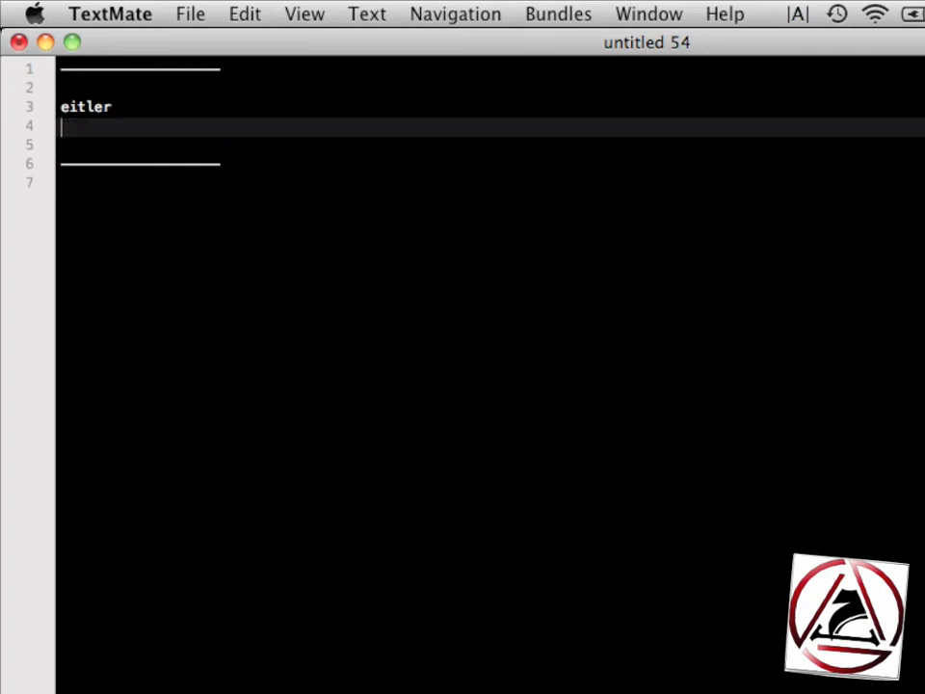
pyautogui.press('super+a')
pyautogui.press('BackSpace')
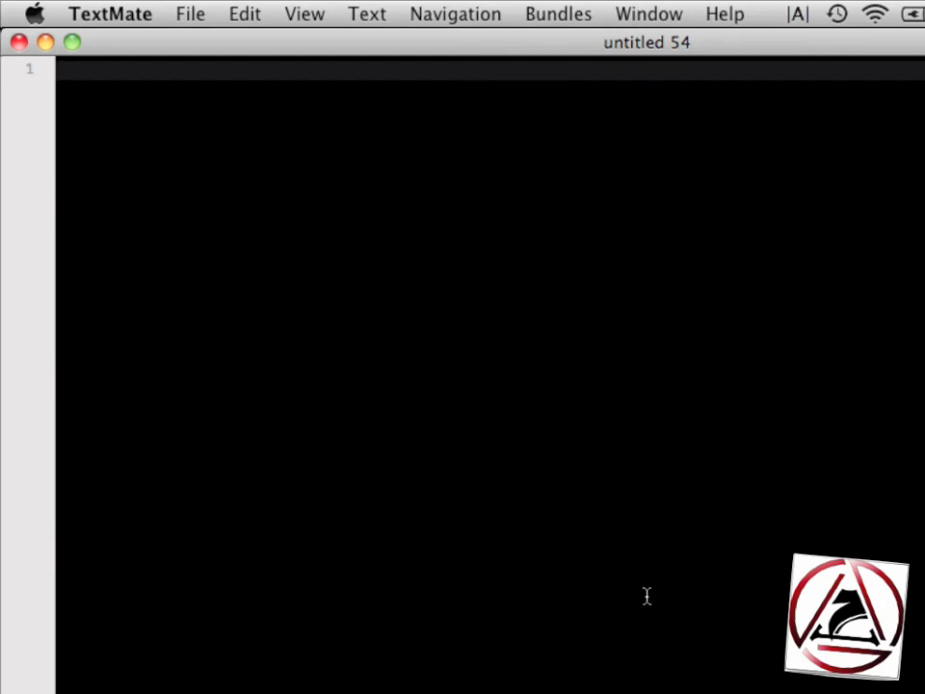
pyautogui.press('super+w')
# Step: Review Typer's application groups and hot key settings in Automaton, and close the Typer configuration
pyautogui.click(553, 221)
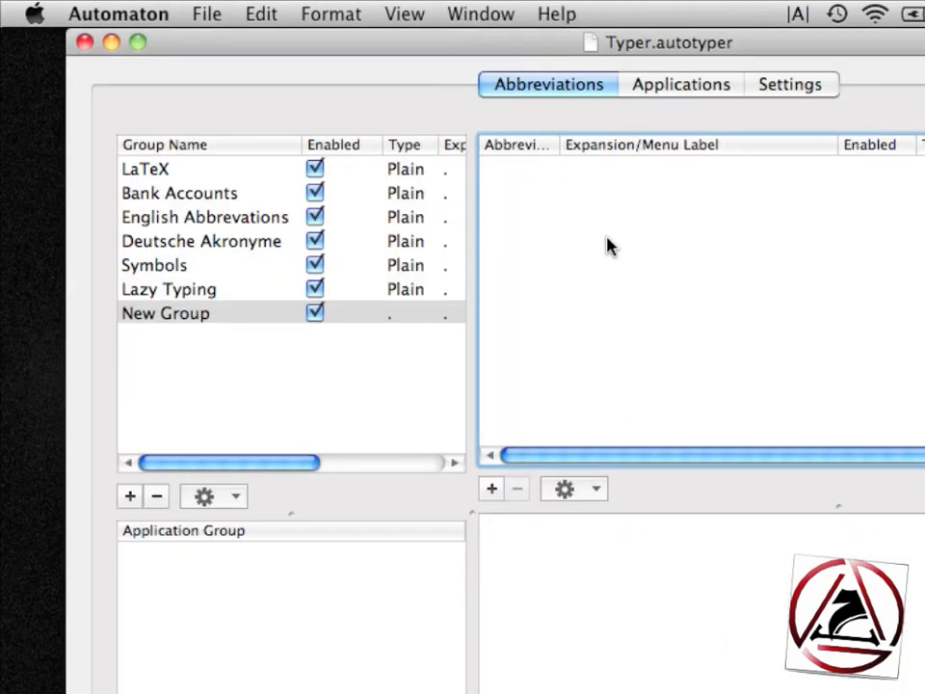
pyautogui.click(653, 84)
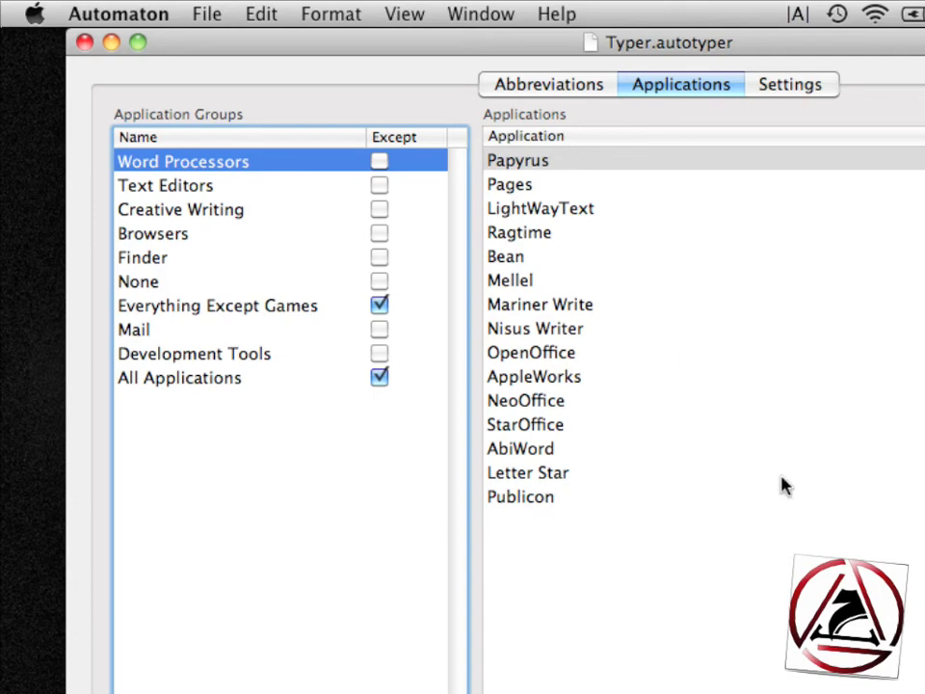
pyautogui.click(782, 86)
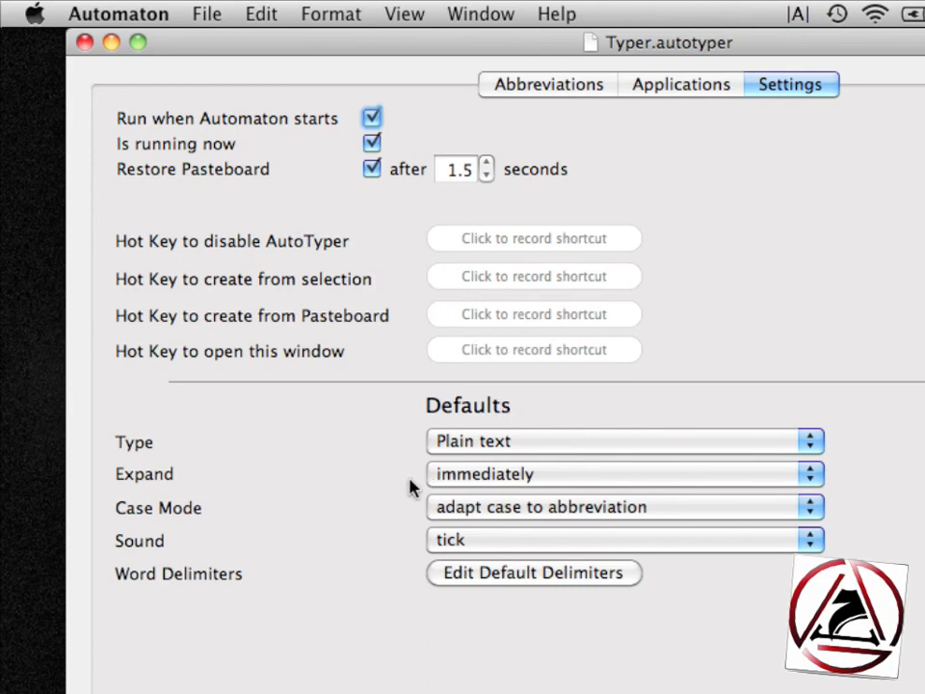
pyautogui.click(509, 318)
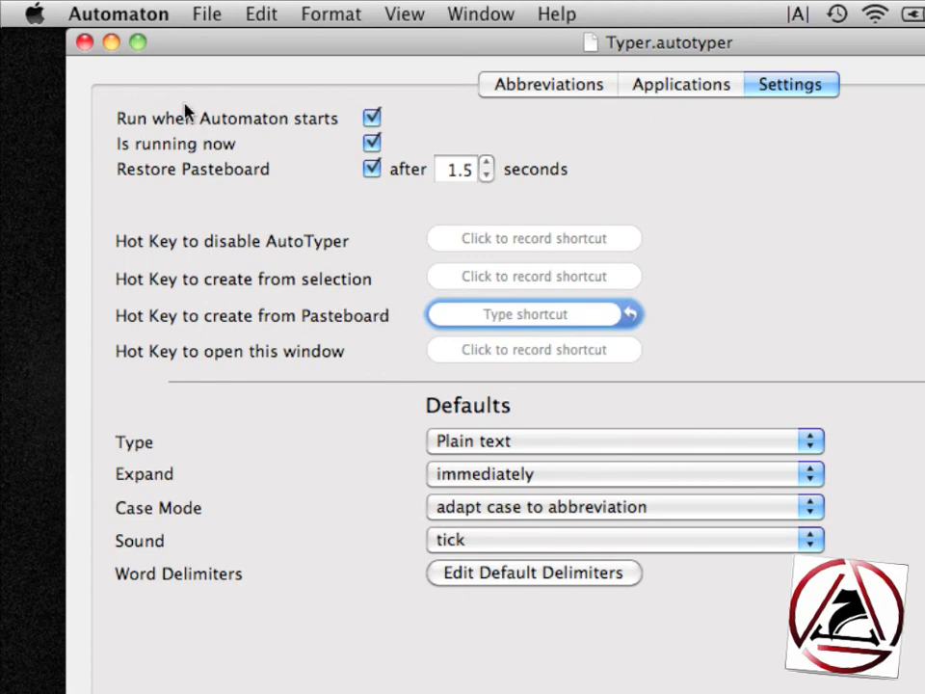
pyautogui.click(86, 43)
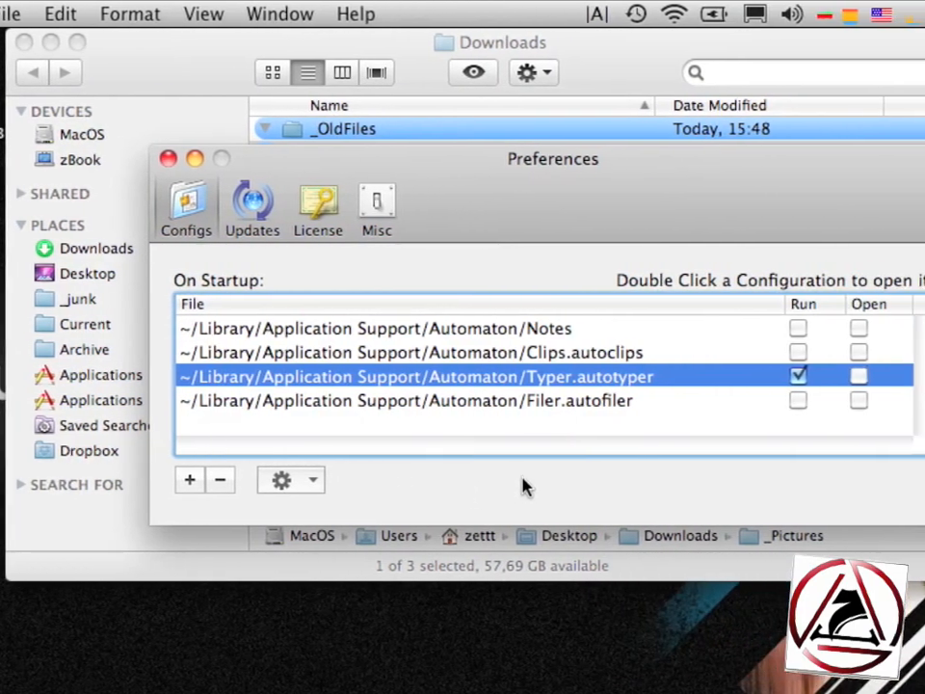
# Step: Disable running Typer.autotyper on startup, leave Clips.autoclips selected, and switch to Safari
pyautogui.click(611, 331)
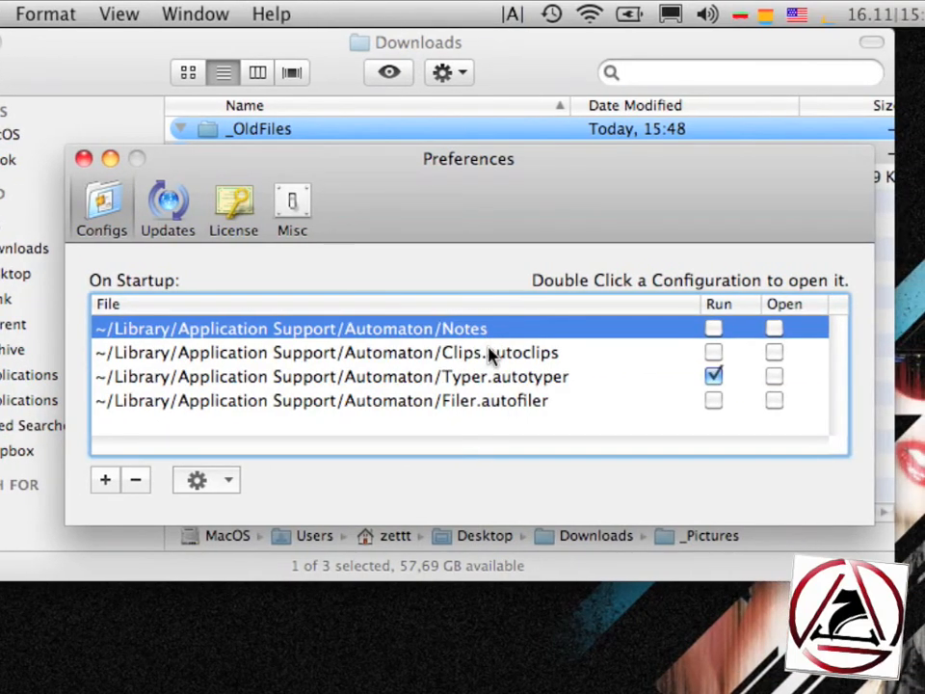
pyautogui.click(491, 353)
pyautogui.click(710, 381)
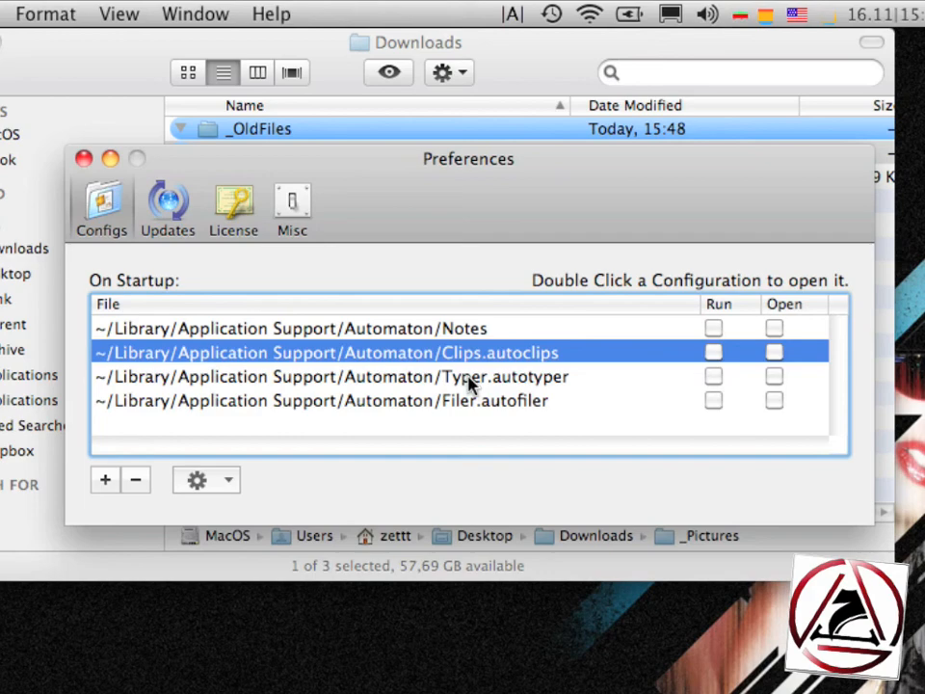
pyautogui.press('super+Tab')
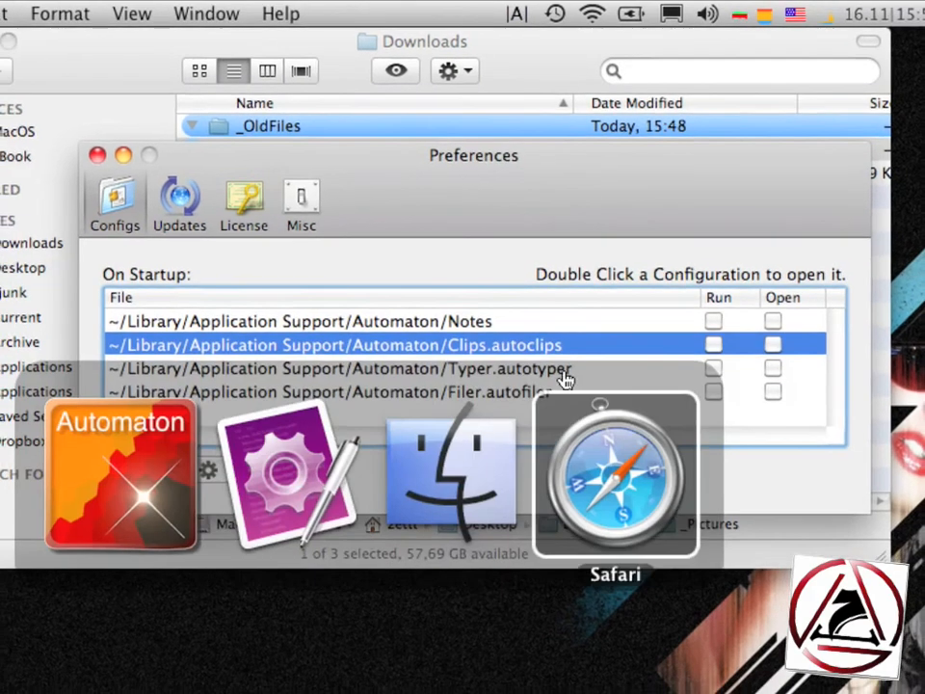